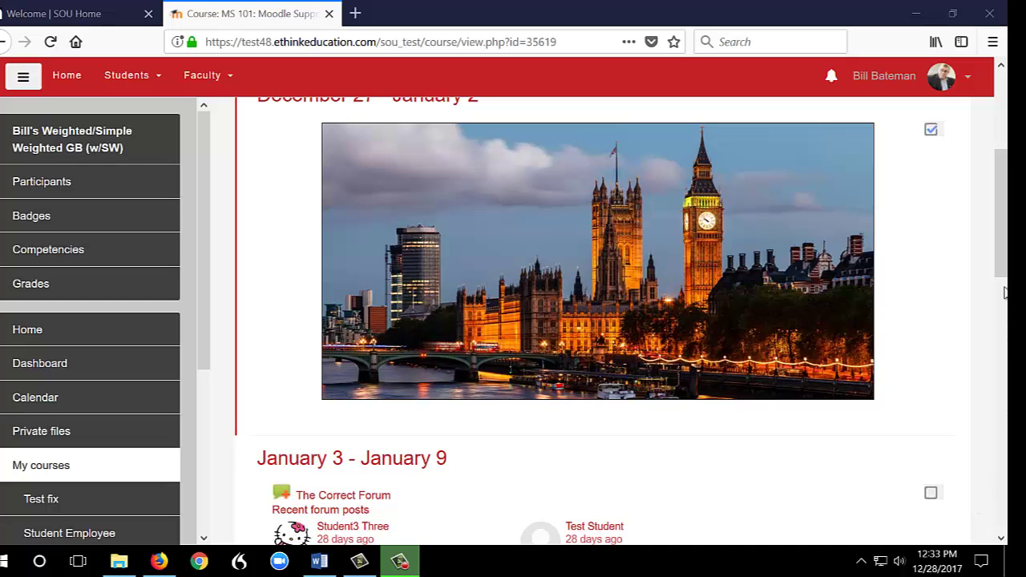
# - Open the MS 101 course's default activity completion settings for Assignments for editing
pyautogui.scroll(4, 1002, 272)
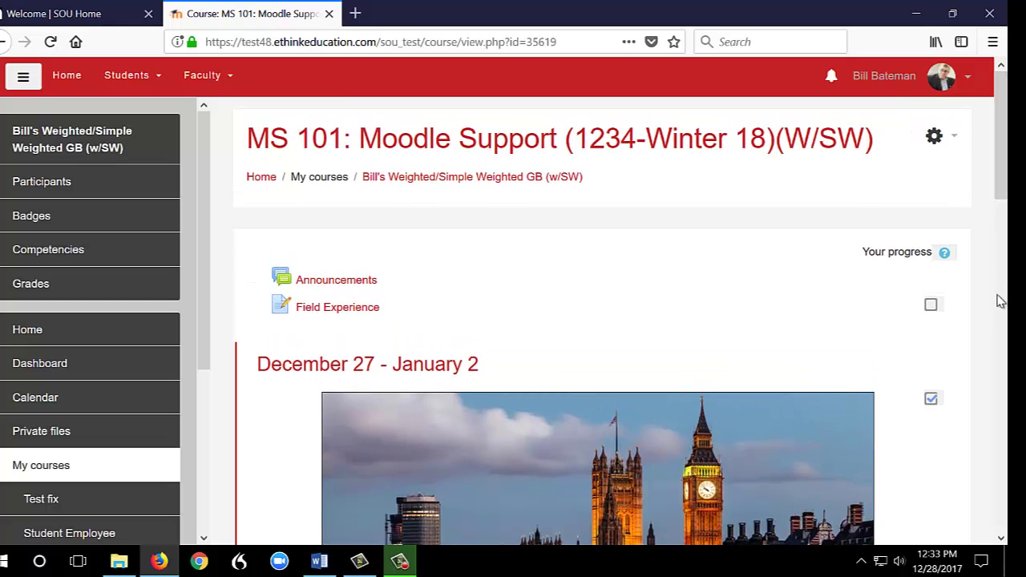
pyautogui.click(934, 137)
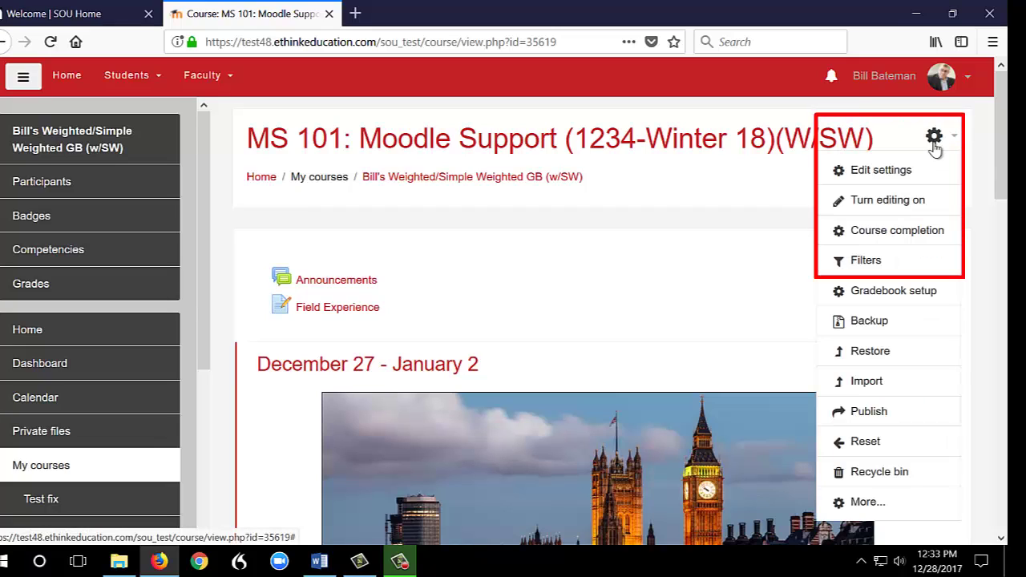
pyautogui.click(898, 232)
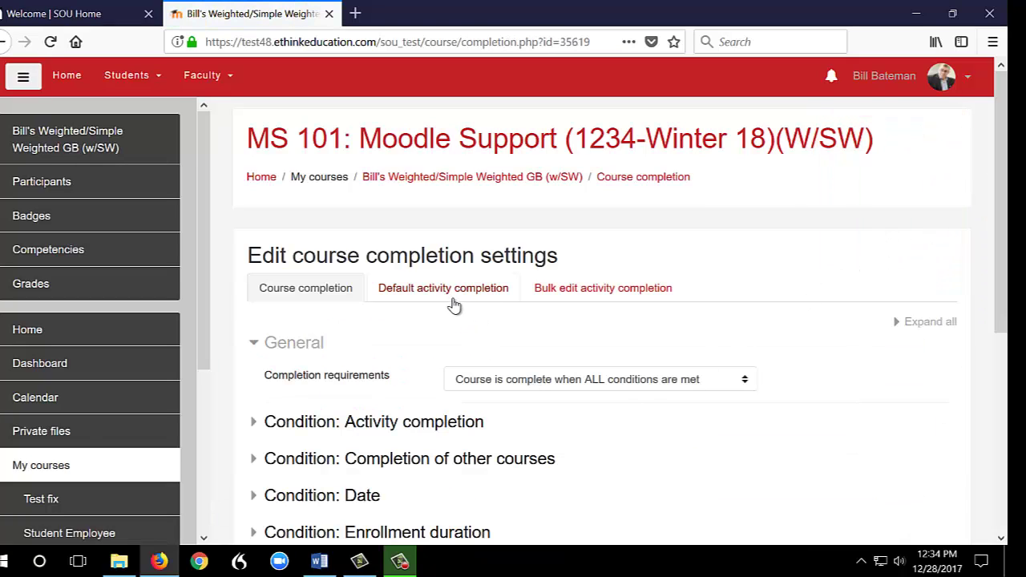
pyautogui.click(451, 293)
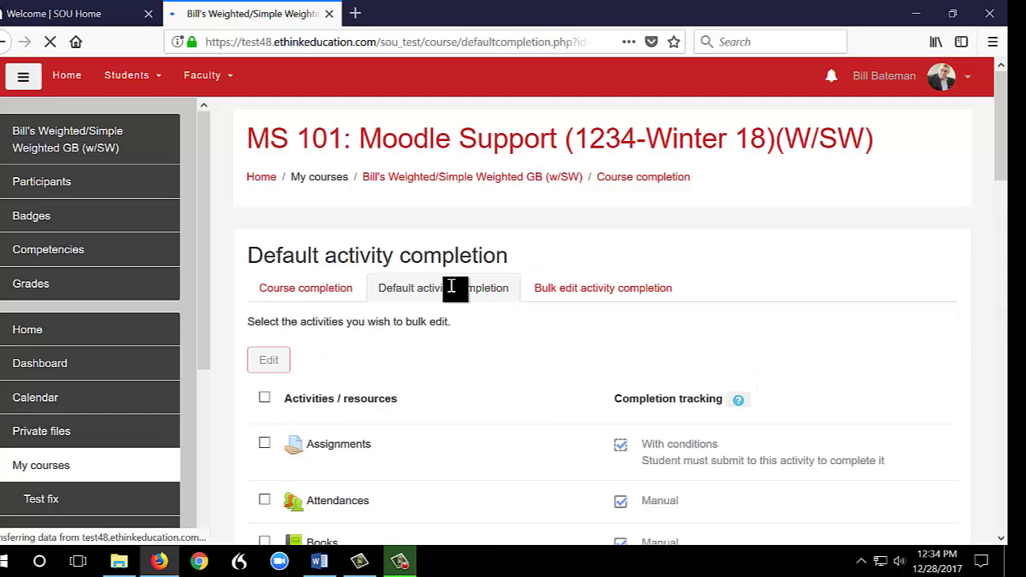
pyautogui.scroll(-3, 493, 396)
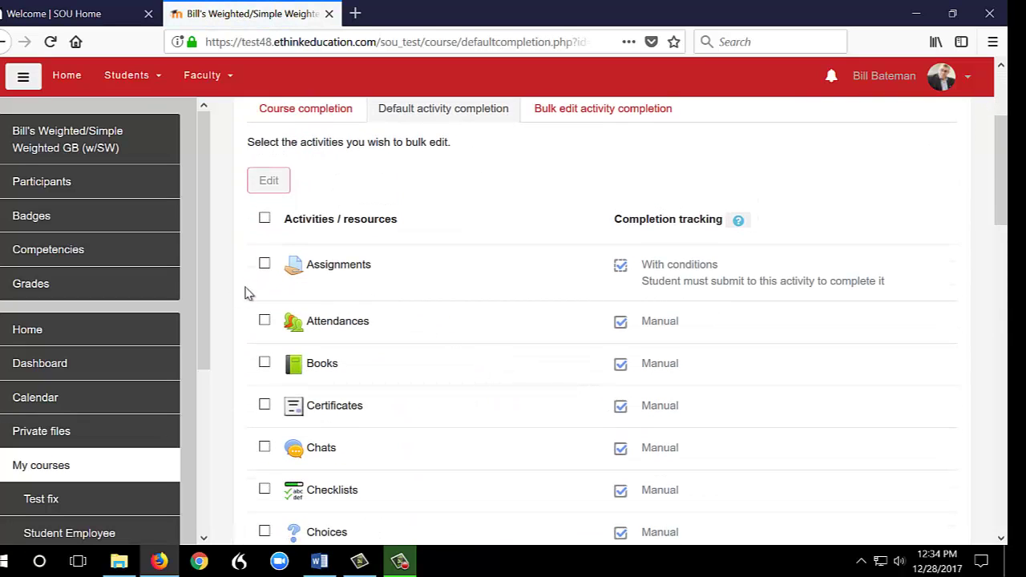
pyautogui.click(265, 264)
pyautogui.click(269, 183)
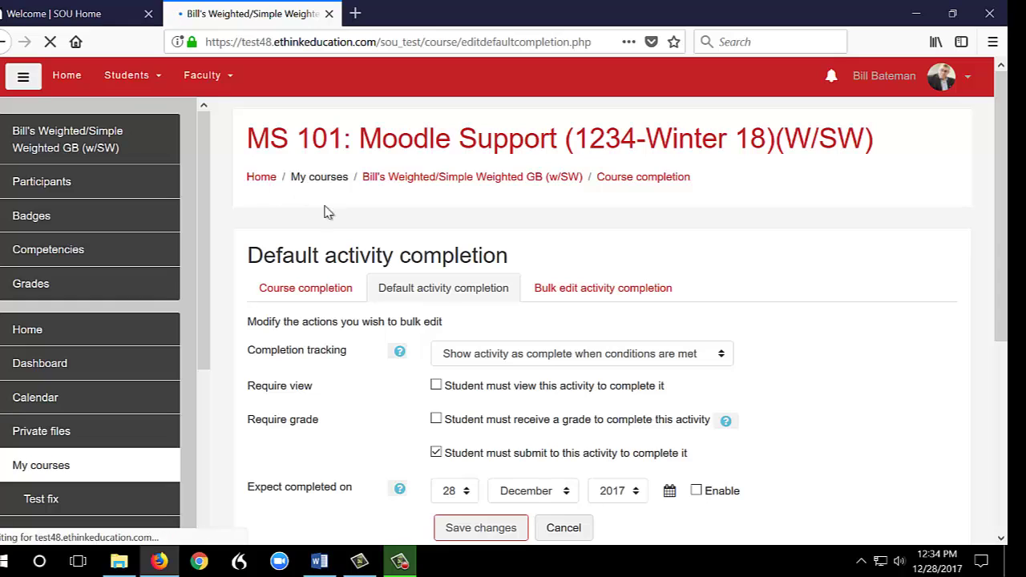
# - Set the Assignments' default completion tracking to "Show activity as complete when conditions are met" and save the changes
pyautogui.scroll(-2, 529, 365)
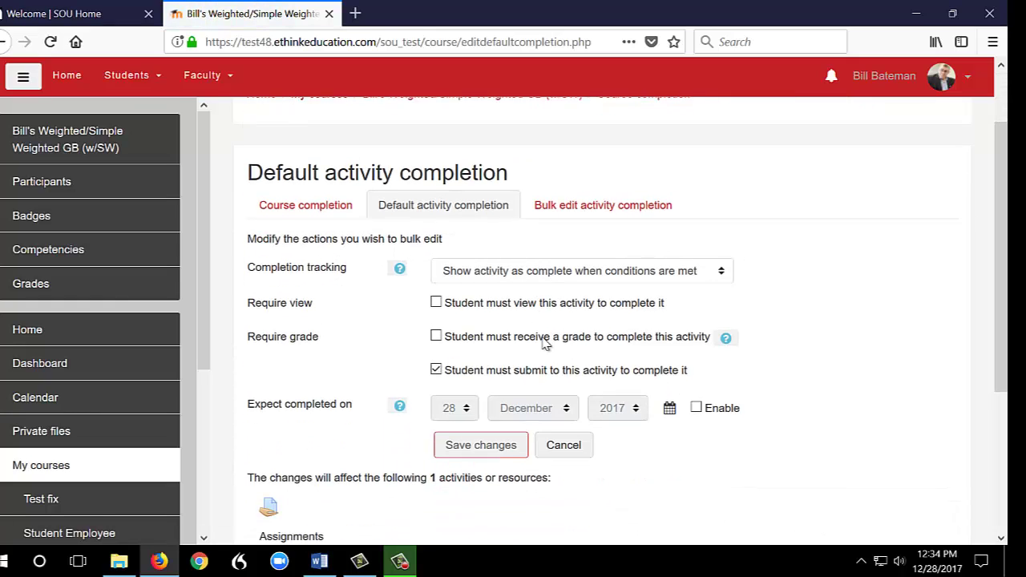
pyautogui.click(722, 269)
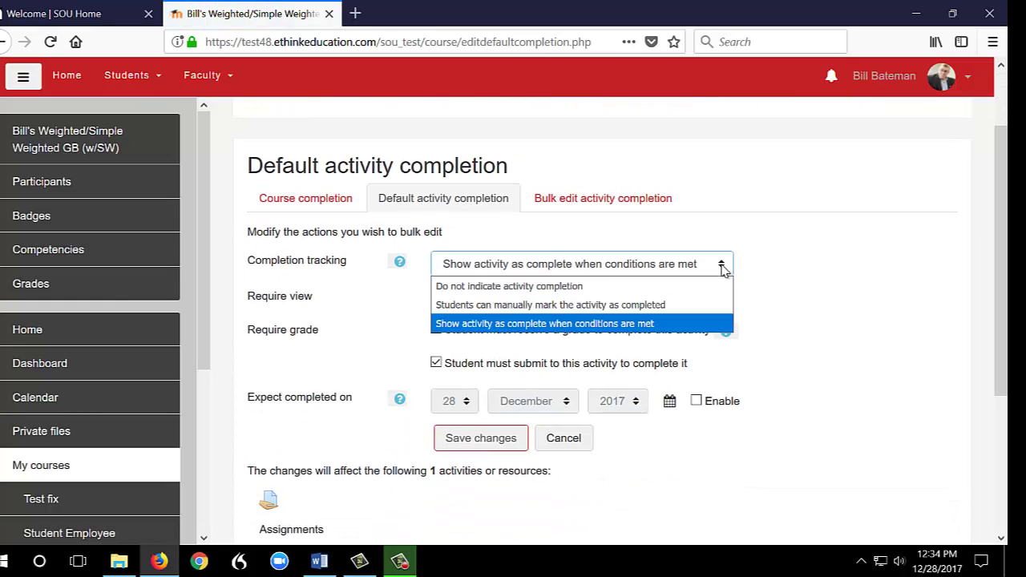
pyautogui.click(657, 324)
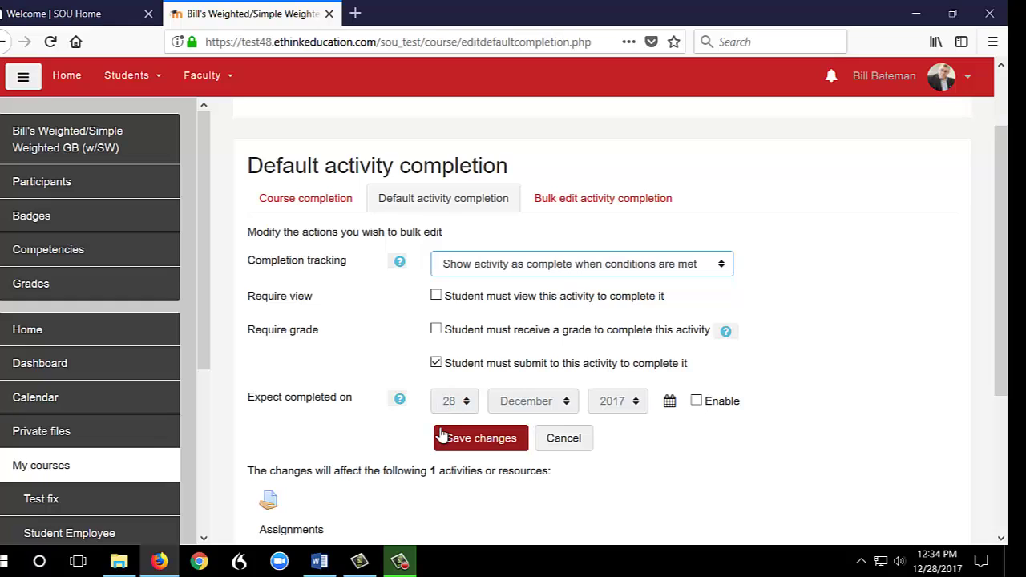
pyautogui.scroll(-2, 442, 433)
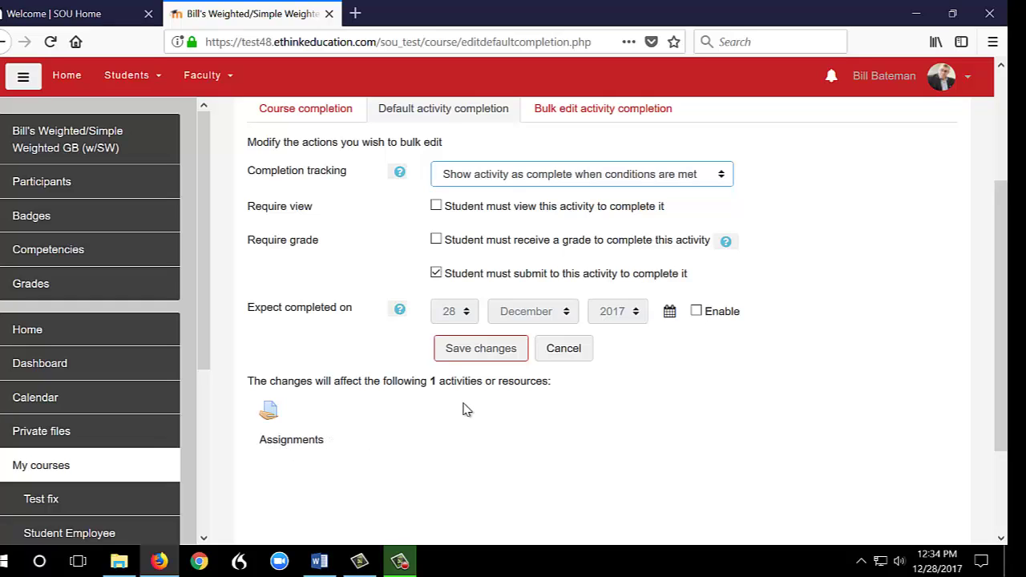
pyautogui.click(484, 352)
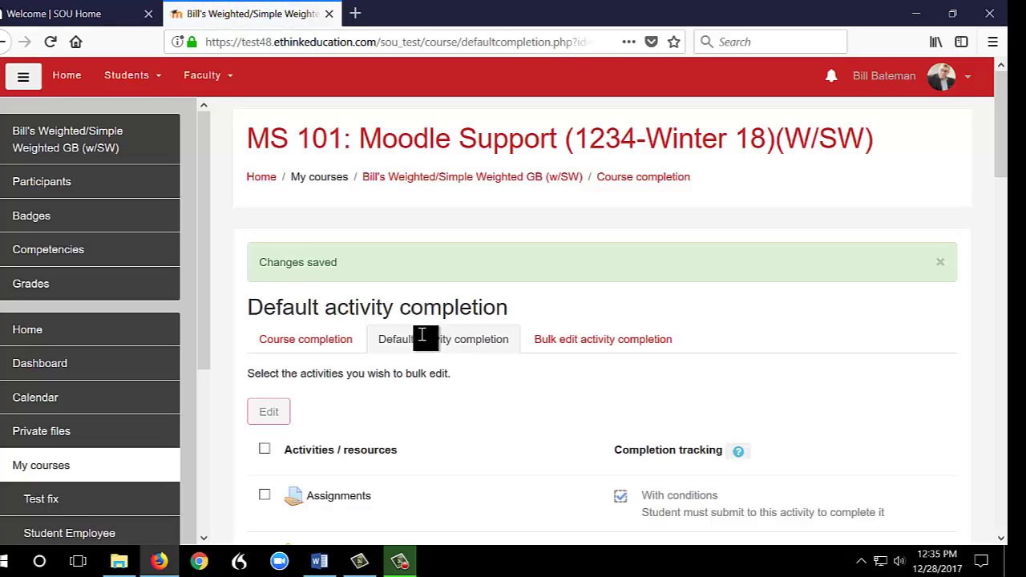
# - Return to the MS 101 course page and turn editing on
pyautogui.click(93, 152)
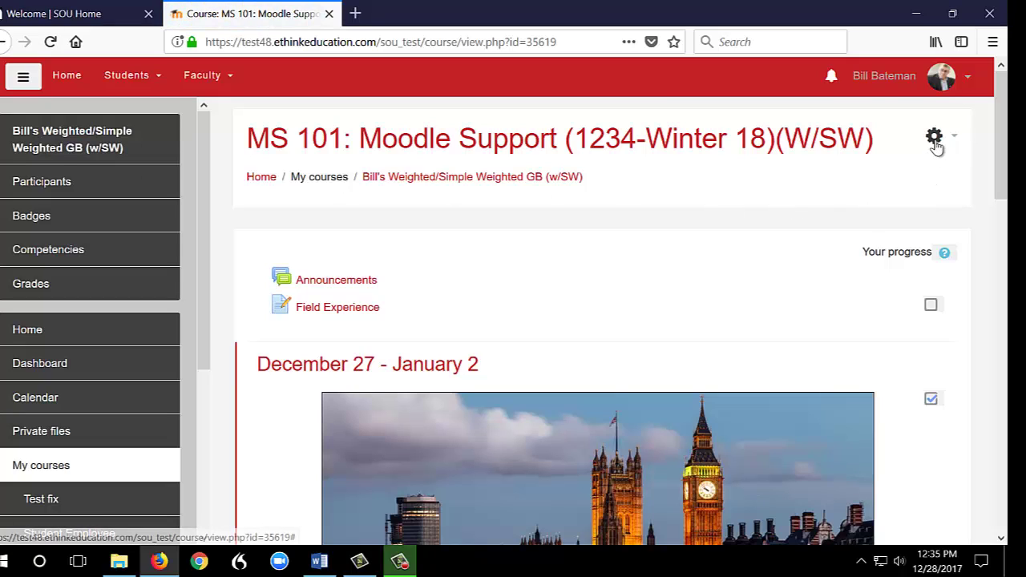
pyautogui.click(934, 141)
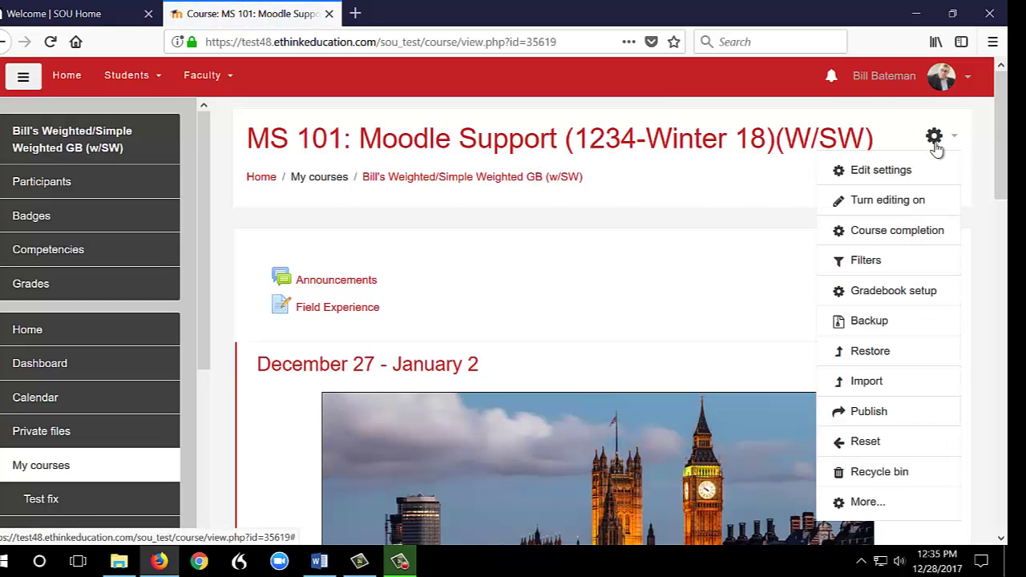
pyautogui.click(897, 206)
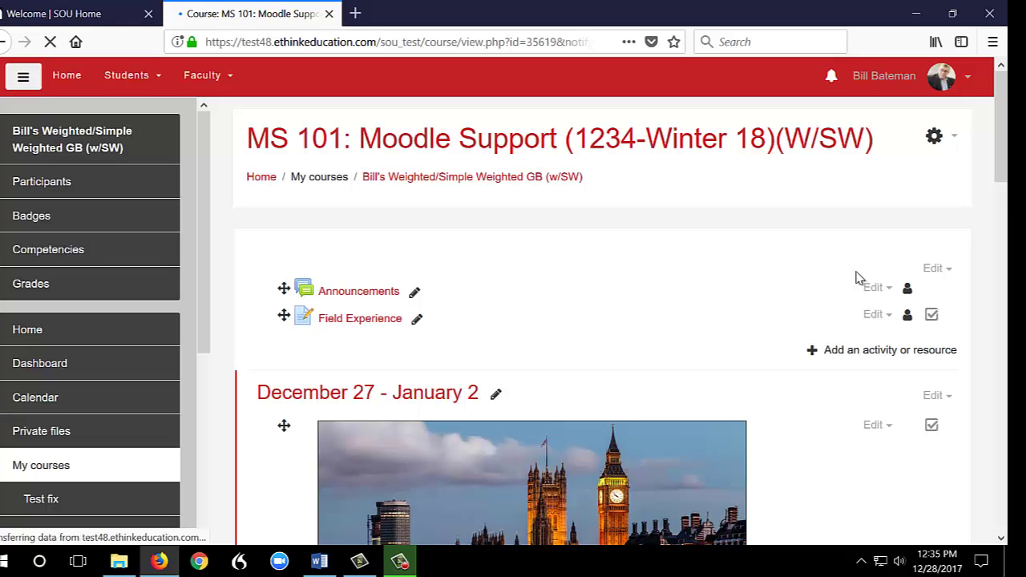
# - Add a new Journal activity to the December 27 - January 2 section
pyautogui.scroll(-5, 839, 290)
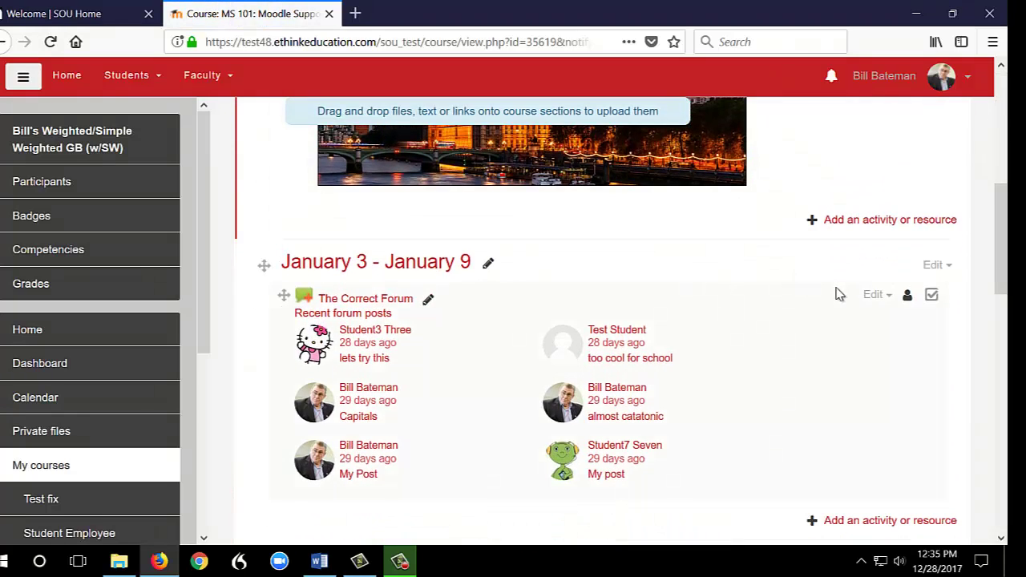
pyautogui.scroll(2, 838, 295)
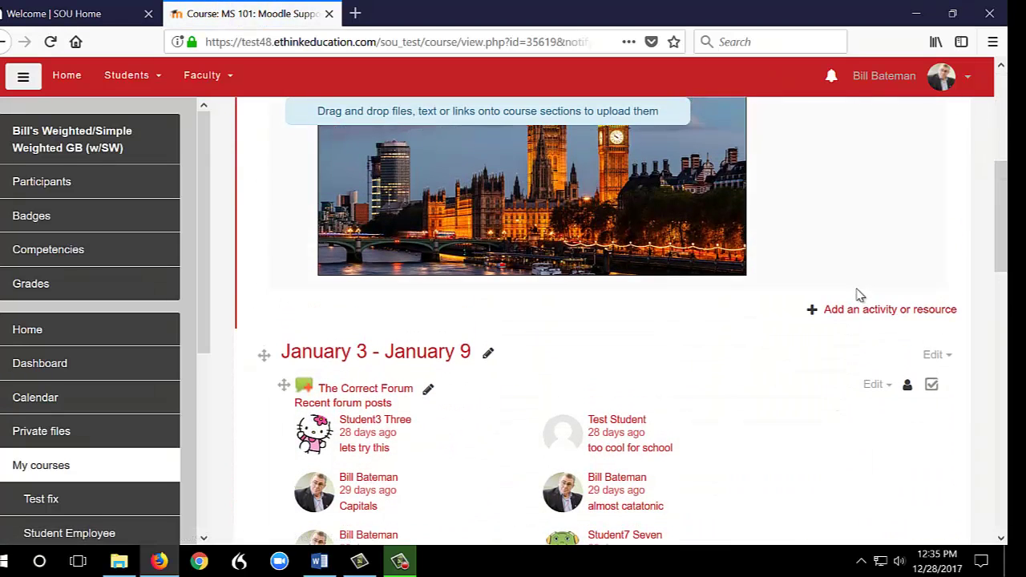
pyautogui.scroll(2, 859, 295)
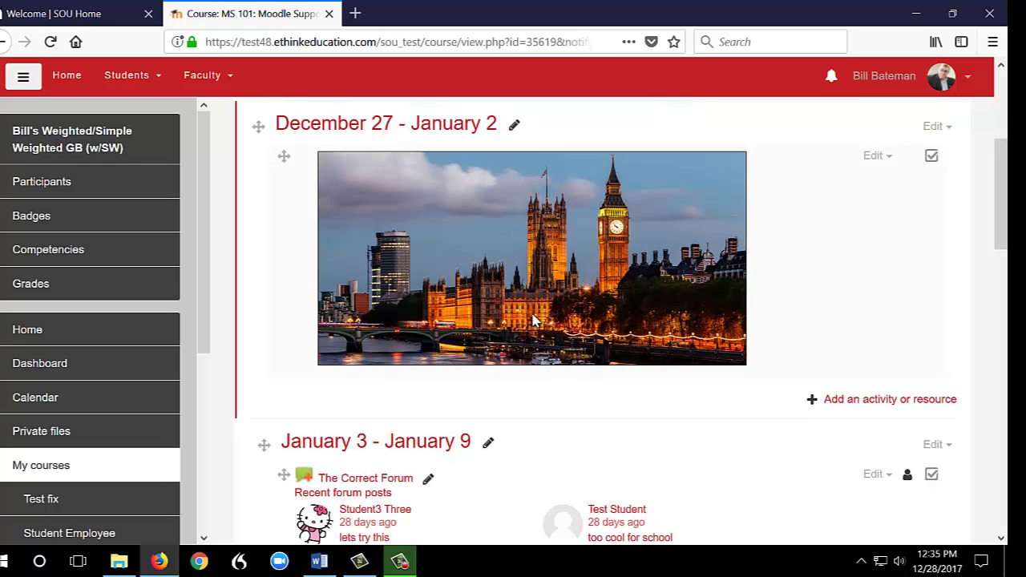
pyautogui.click(876, 401)
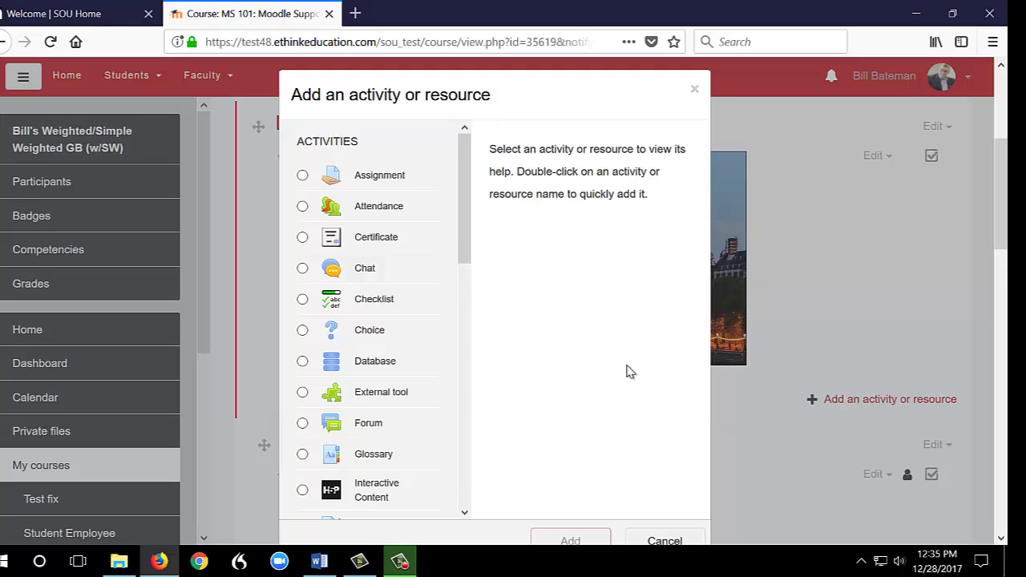
pyautogui.moveTo(468, 265); pyautogui.dragTo(428, 334)
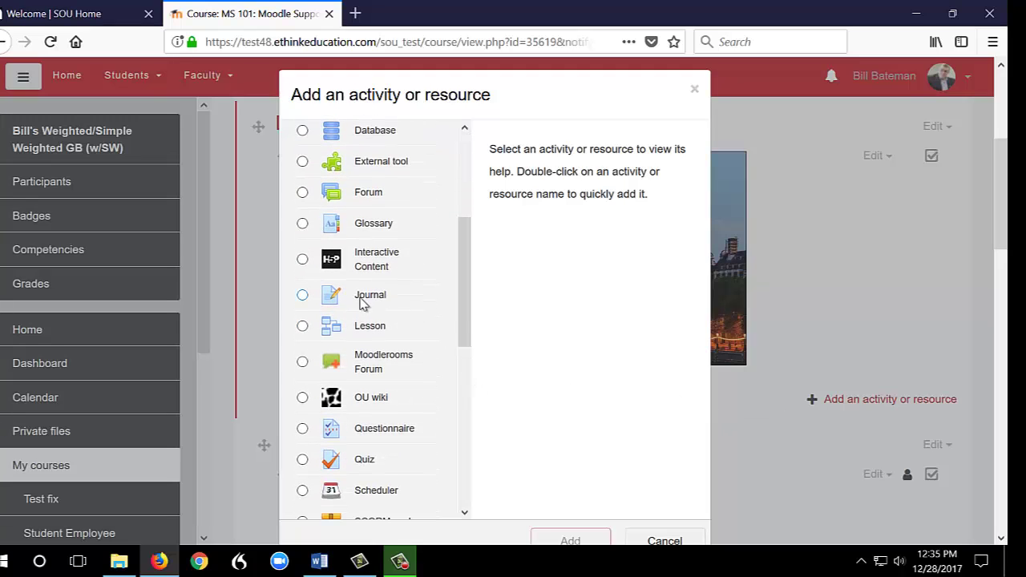
pyautogui.doubleClick(302, 297)
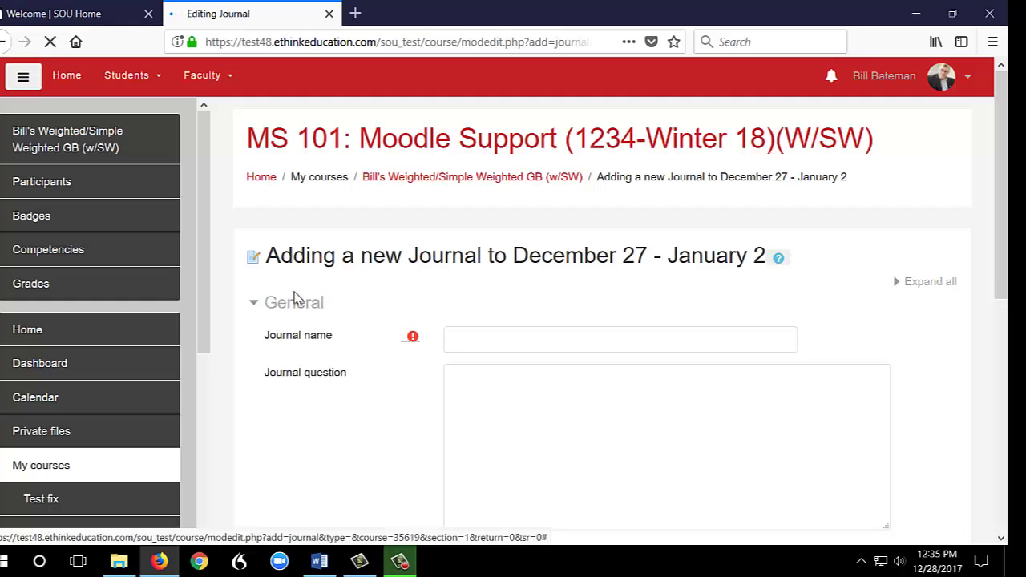
# - Name the journal "Field Experience" and enter its question about sharing a "less than perfect" experience since beginning the field project
pyautogui.click(471, 337)
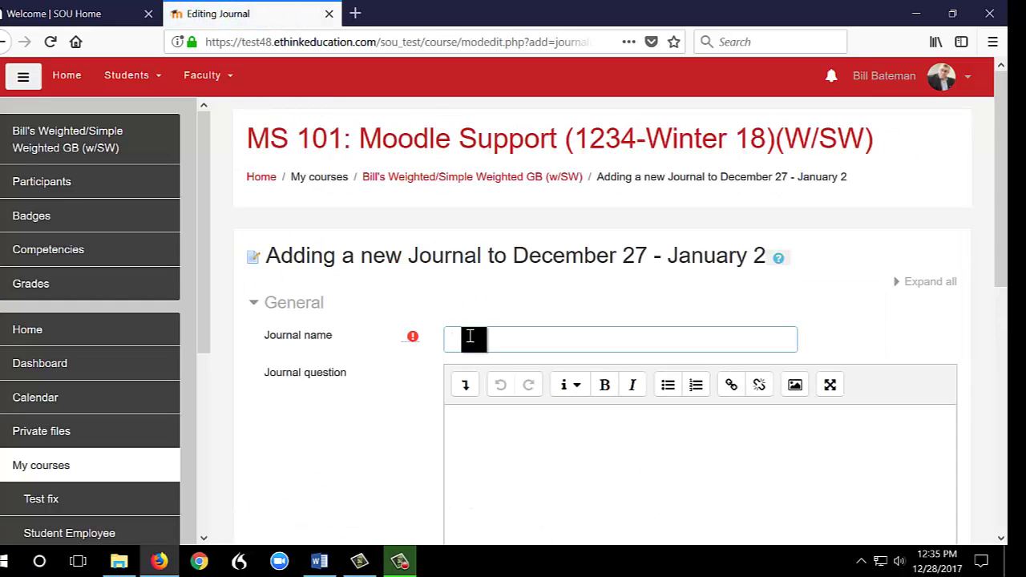
pyautogui.write('Field Experience')
pyautogui.click(457, 414)
pyautogui.write('Using the guidelines we developed in class, share a "less than perfect" experience that took place since beginning your field project. Remember we are looking at the root cause and not playing the blame game. This will not be shared with the class.')
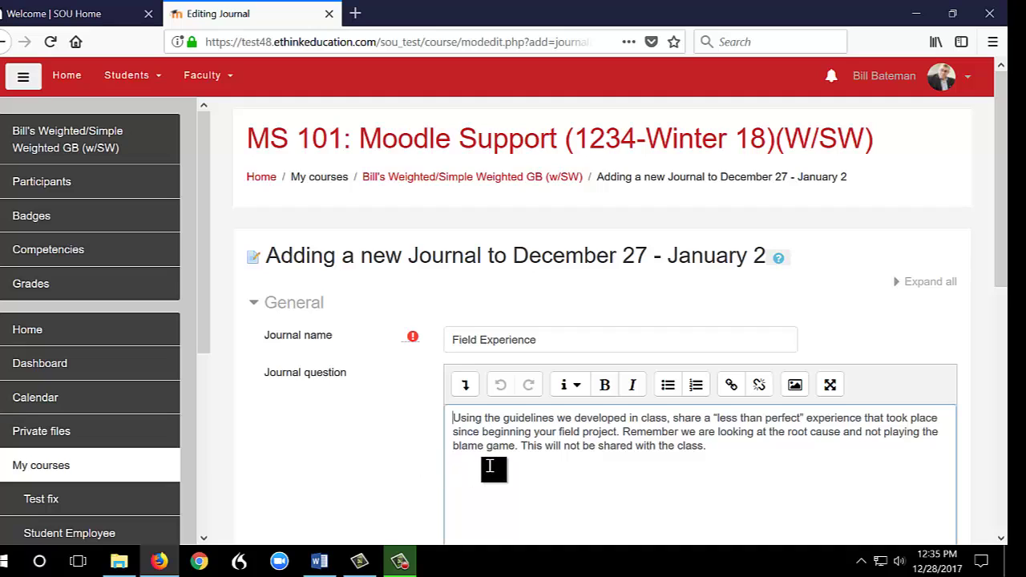
# - Examine the Days available choices in the new journal's general settings
pyautogui.scroll(-2, 490, 470)
pyautogui.scroll(-4, 495, 449)
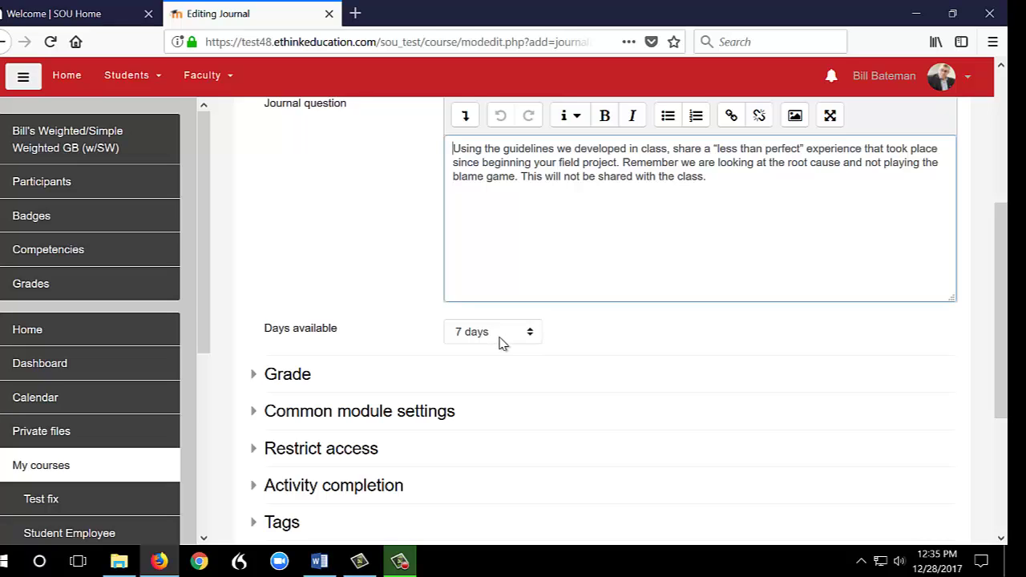
pyautogui.click(500, 343)
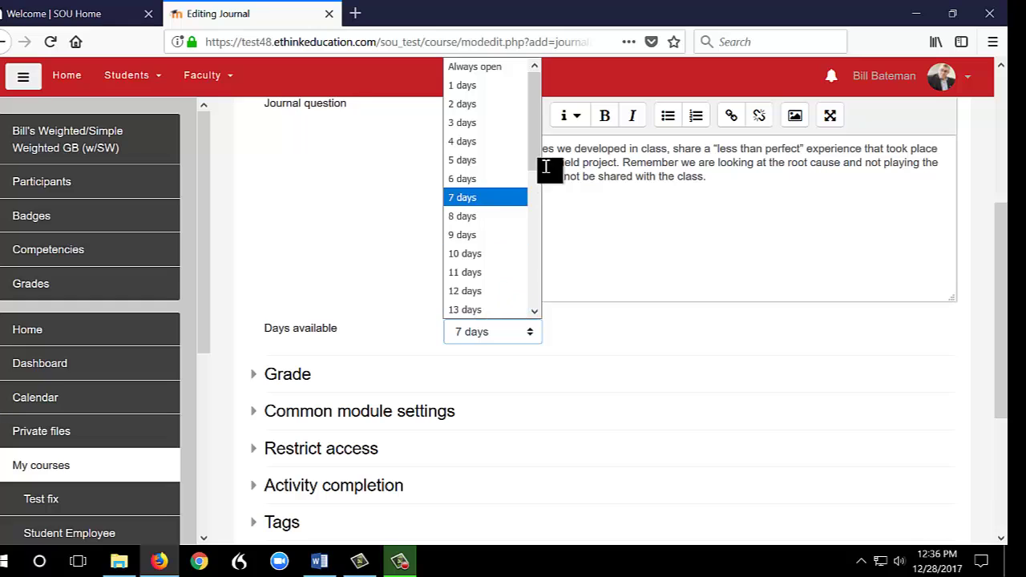
pyautogui.moveTo(534, 178)
pyautogui.mouseDown()
pyautogui.moveTo(538, 314)
pyautogui.moveTo(532, 166)
pyautogui.mouseUp()
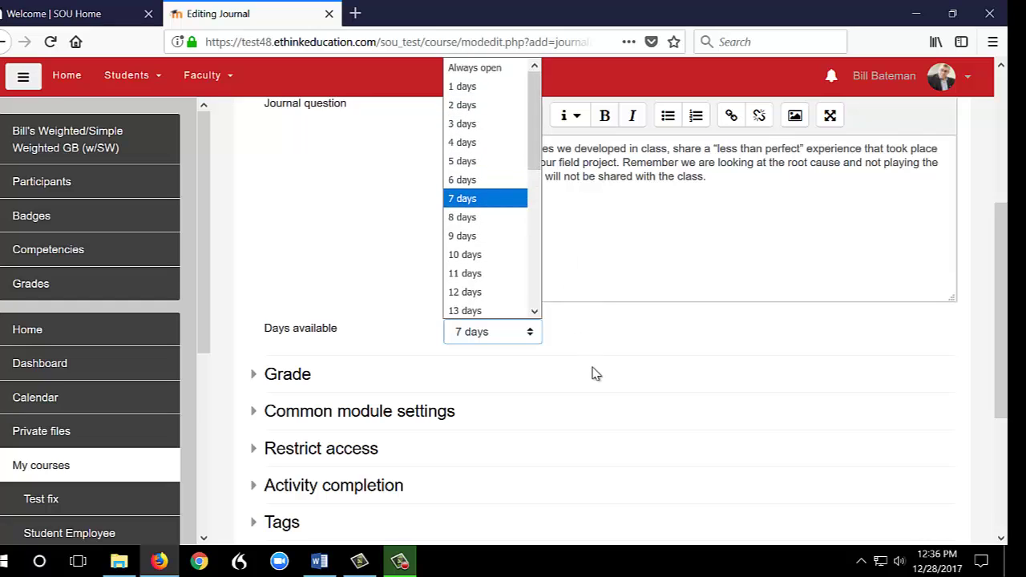
pyautogui.click(602, 397)
pyautogui.scroll(2, 603, 415)
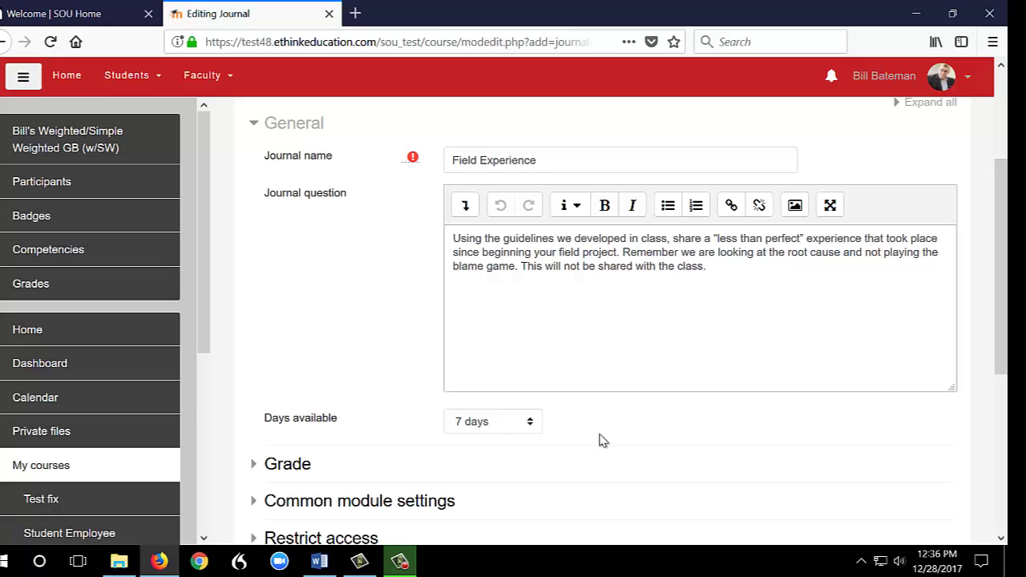
# - Check the journal's Grade settings, and save the journal with a return to the course page
pyautogui.click(296, 476)
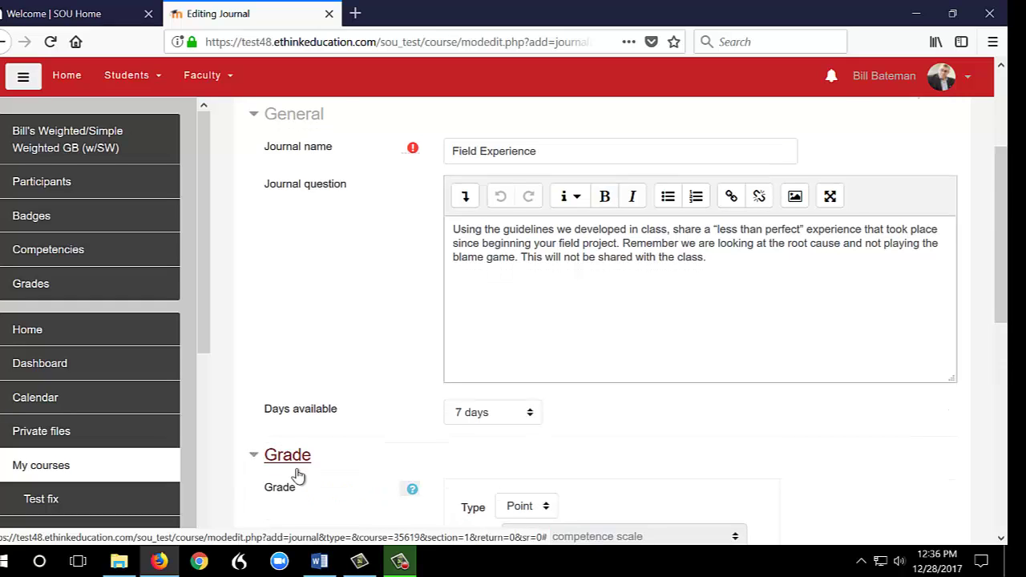
pyautogui.scroll(-4, 297, 475)
pyautogui.click(281, 288)
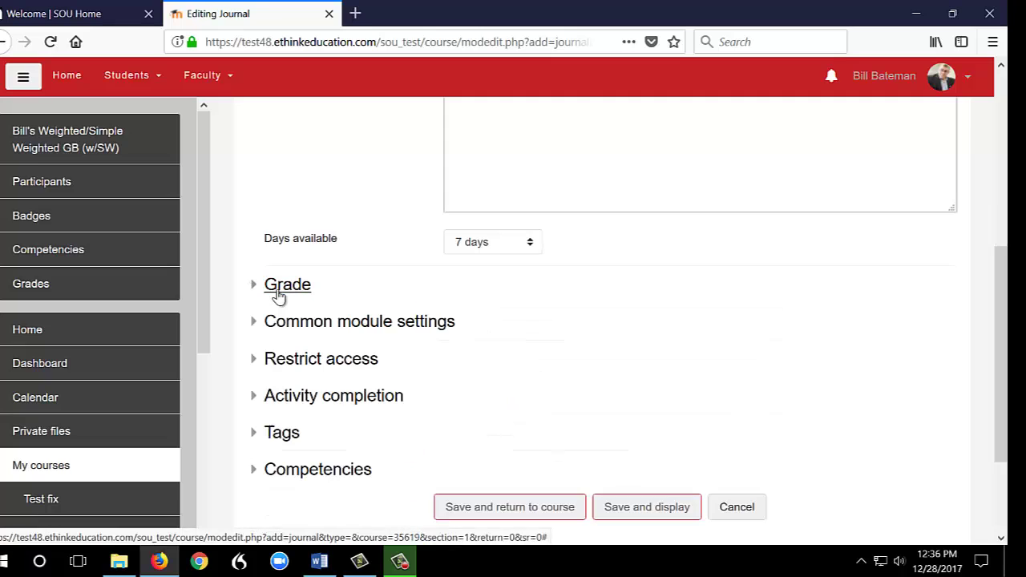
pyautogui.click(484, 510)
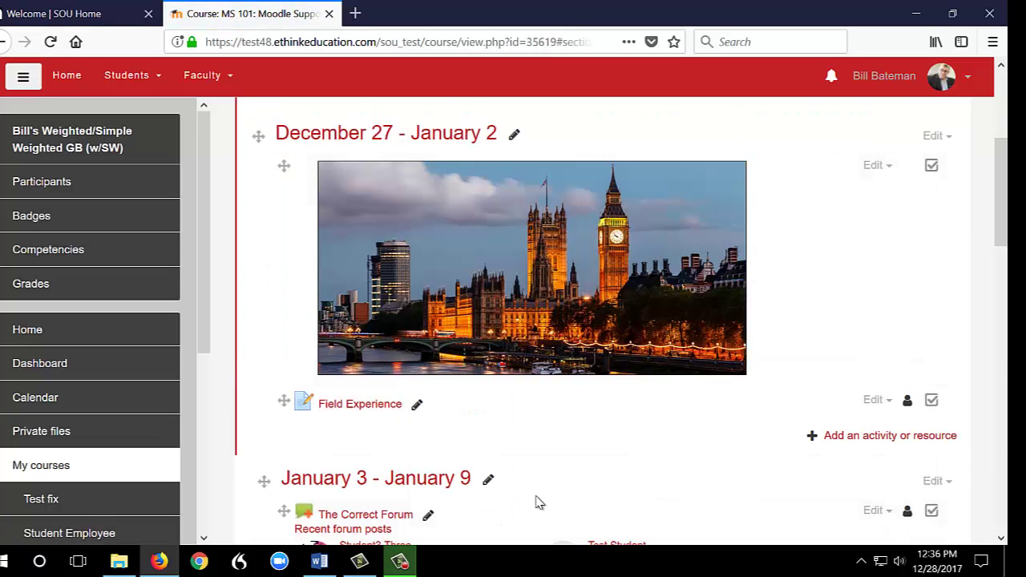
# - Compare the editing periods of the Field Experience journals in the December 27 - January 2 section and the general section
pyautogui.scroll(4, 481, 481)
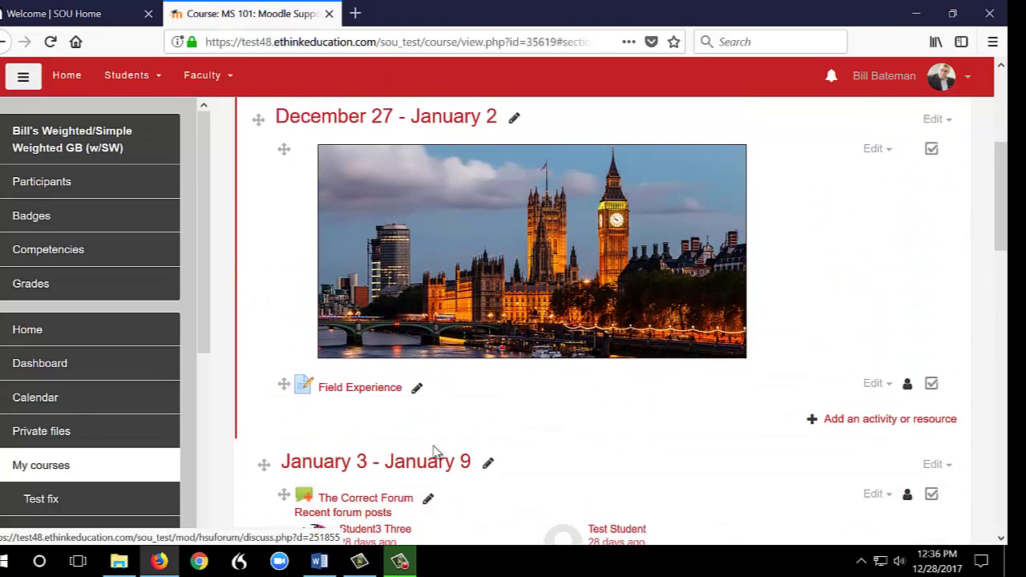
pyautogui.click(360, 405)
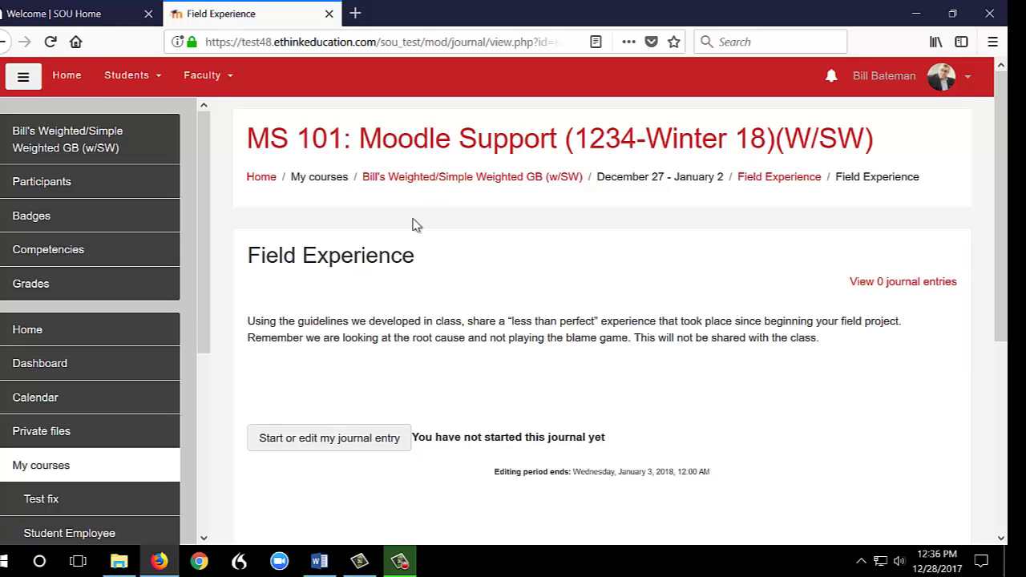
pyautogui.click(440, 185)
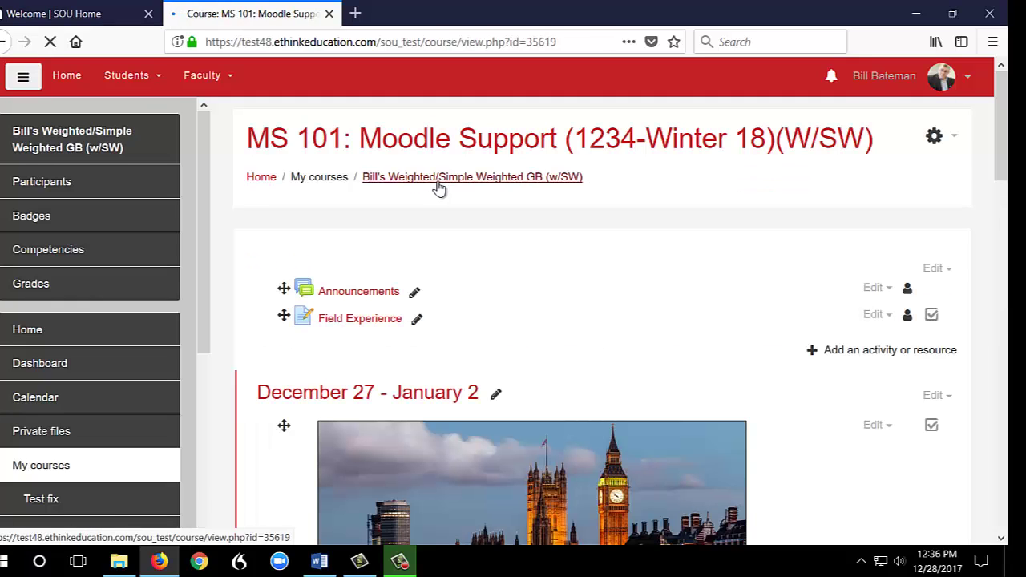
pyautogui.click(374, 323)
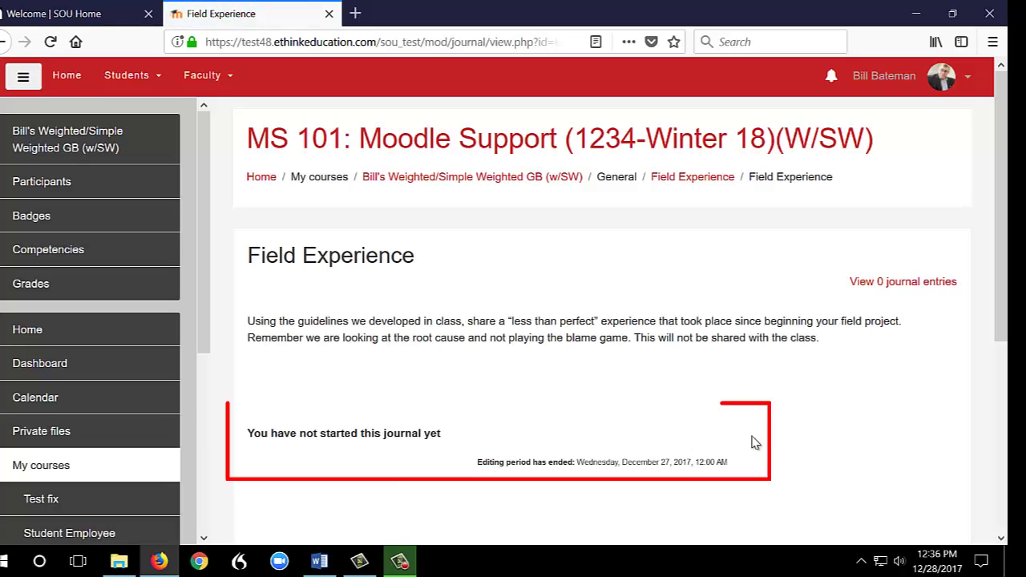
pyautogui.click(461, 187)
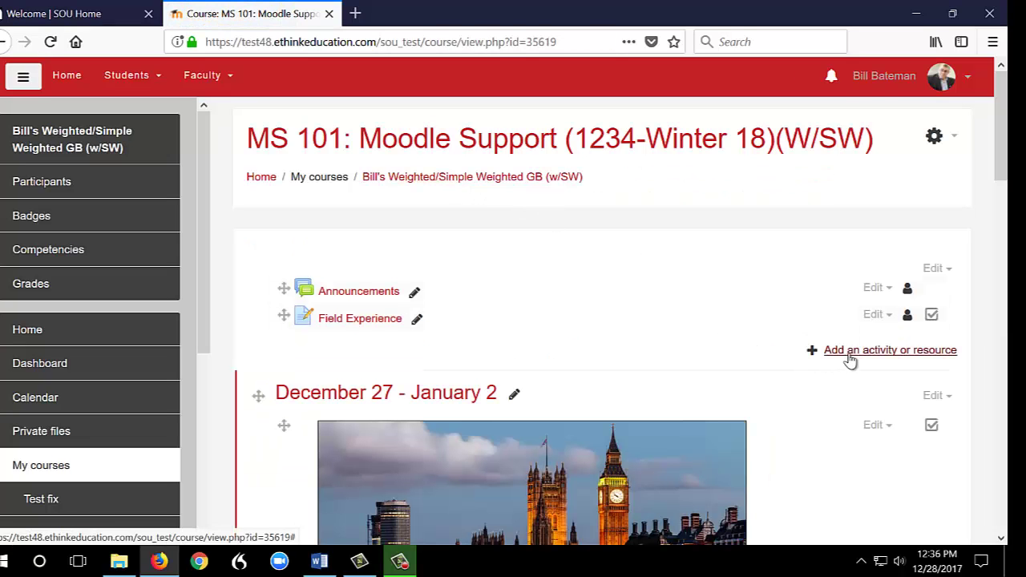
# - Start adding a Scheduler activity to the December 27 - January 2 section
pyautogui.scroll(-1, 843, 371)
pyautogui.scroll(-3, 843, 370)
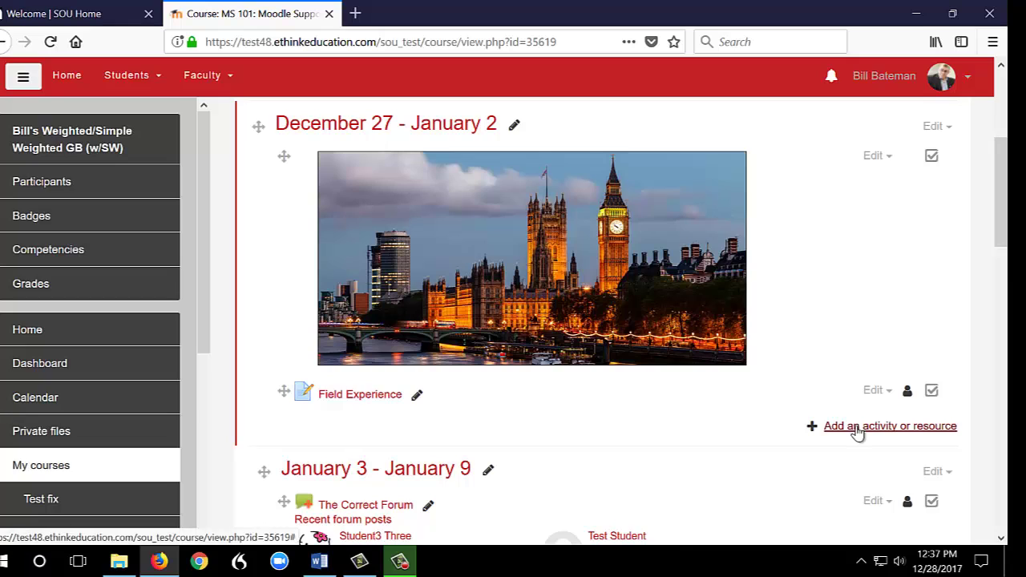
pyautogui.click(858, 428)
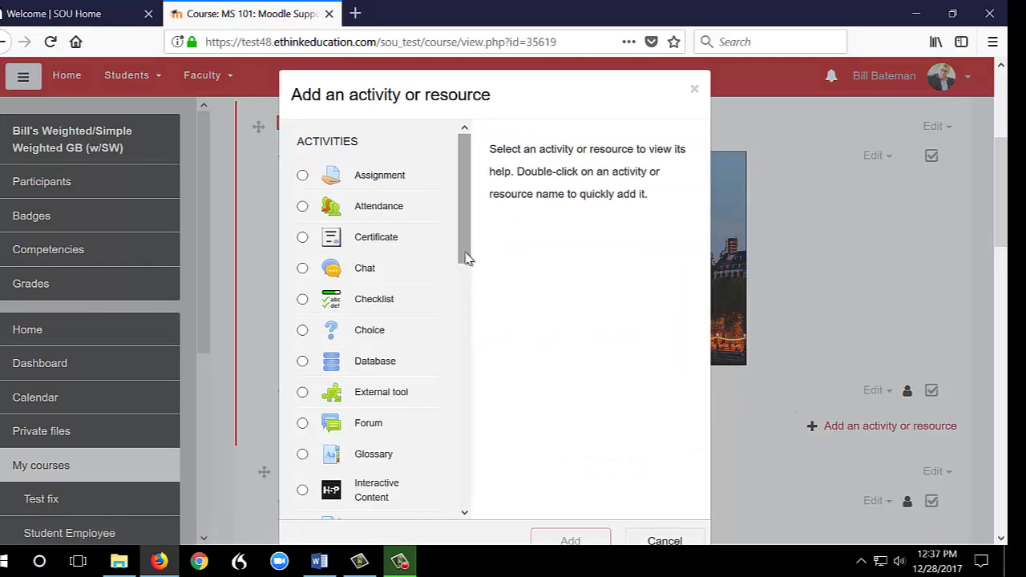
pyautogui.moveTo(465, 254); pyautogui.dragTo(471, 368)
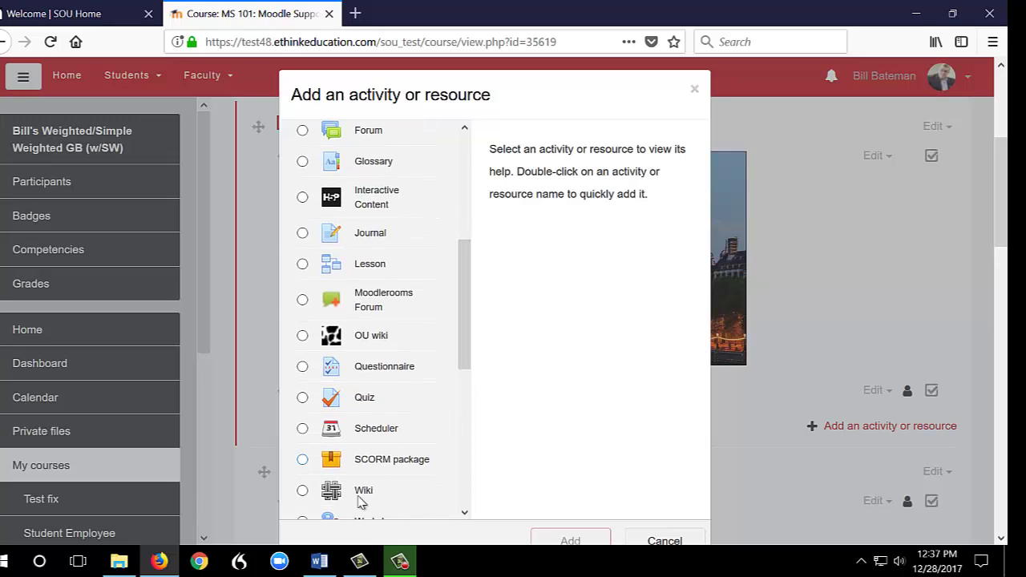
pyautogui.doubleClick(303, 430)
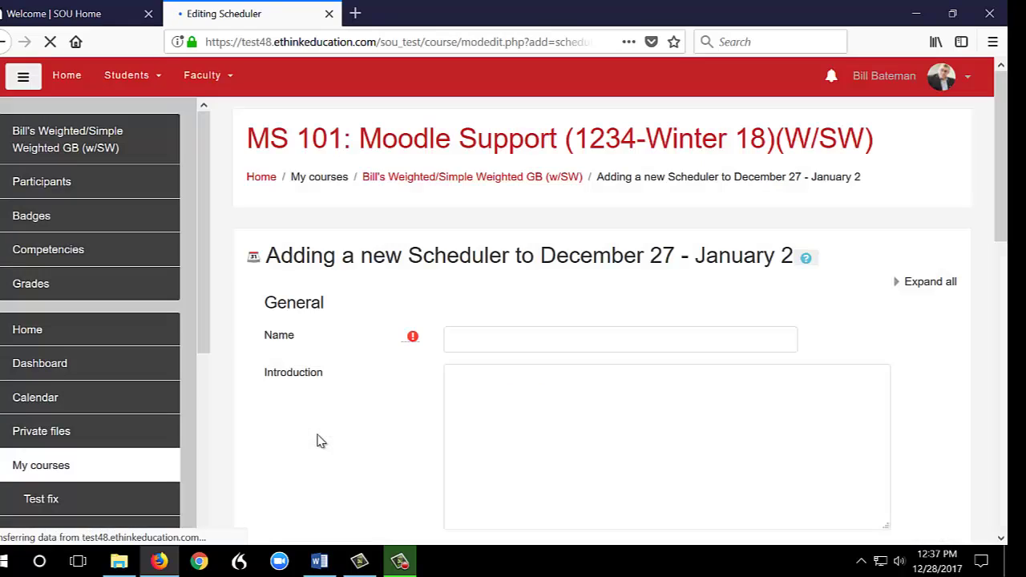
# - Name the scheduler "Project" and enter an introduction about sharing a "less than perfect" experience since beginning the field project
pyautogui.click(465, 340)
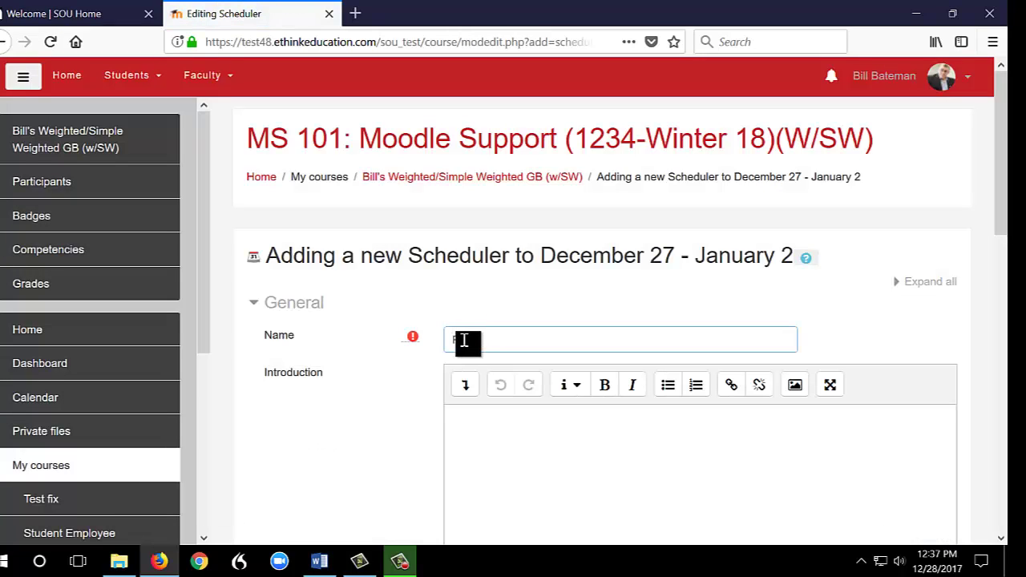
pyautogui.click(476, 428)
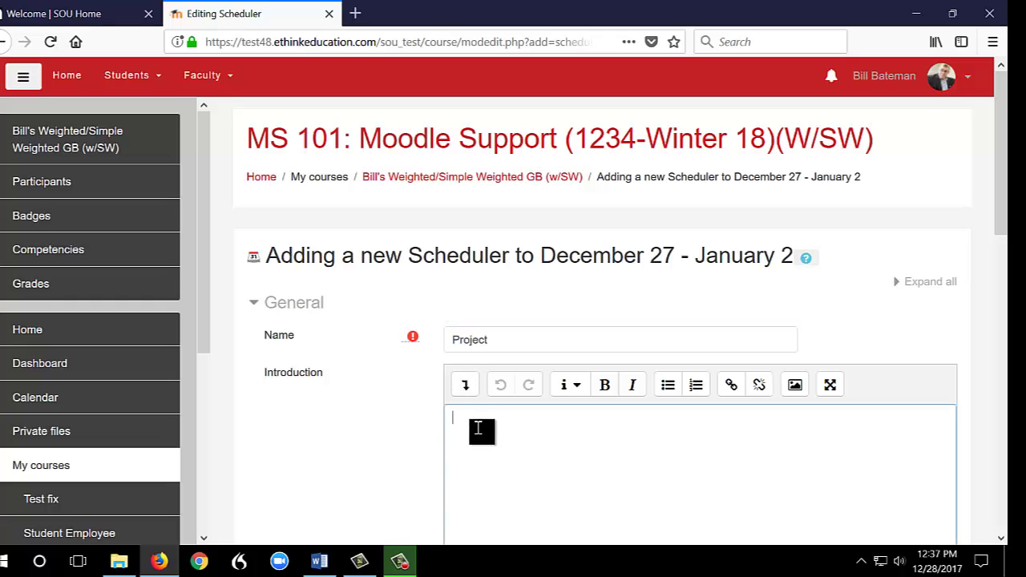
pyautogui.write('Using the guidelines we developed in class, share a "less than perfect" experience that took place since beginning your field project. Remember we are looking at the root cause and not playing the blame game. This will not be shared with the class.')
pyautogui.scroll(-6, 355, 425)
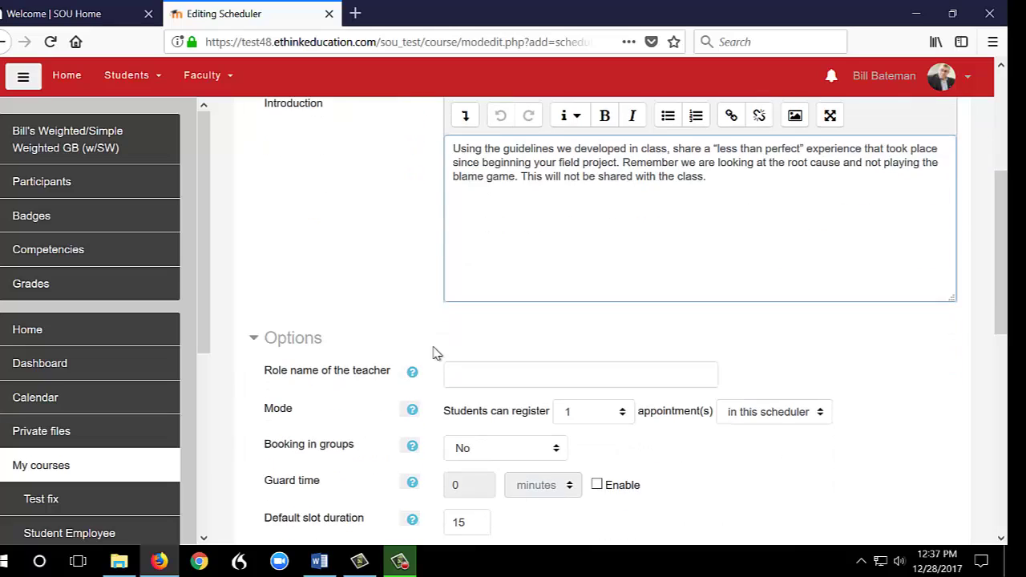
pyautogui.scroll(2, 472, 321)
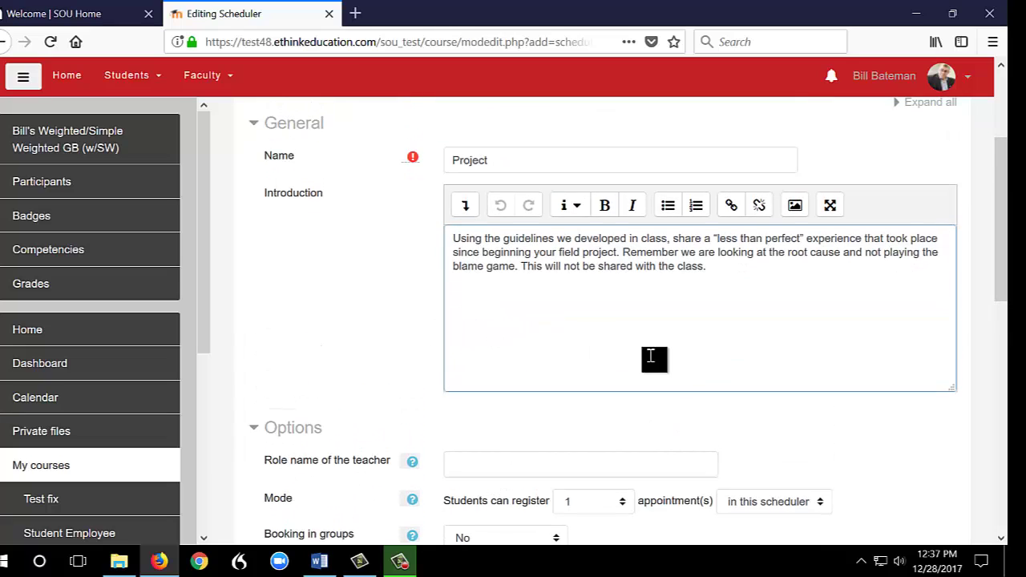
pyautogui.scroll(2, 481, 353)
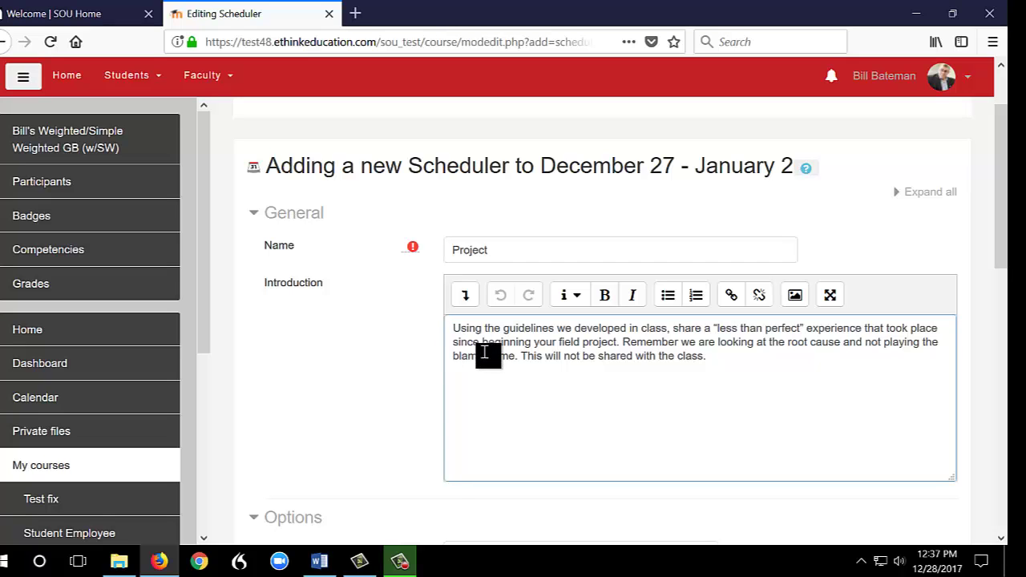
# - Set the scheduler's role name of the teacher to "Employer" and check the Booking in groups choices
pyautogui.scroll(-5, 485, 354)
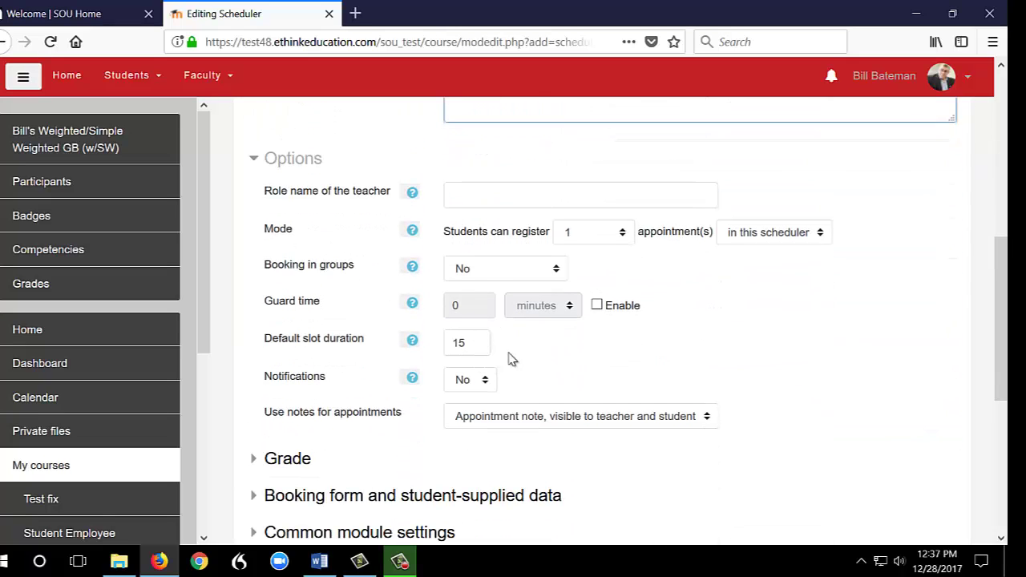
pyautogui.click(472, 196)
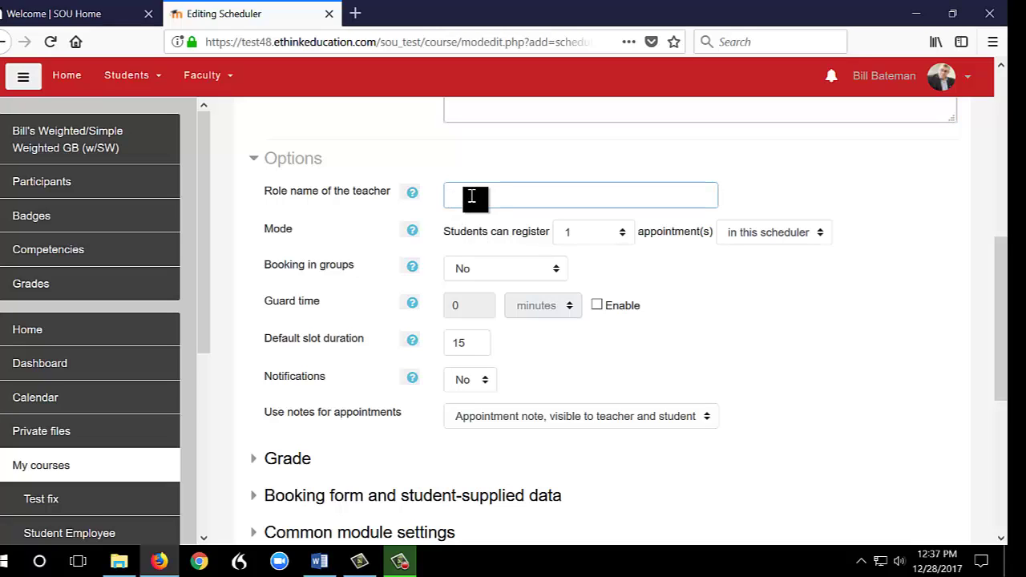
pyautogui.write('Employer')
pyautogui.click(549, 274)
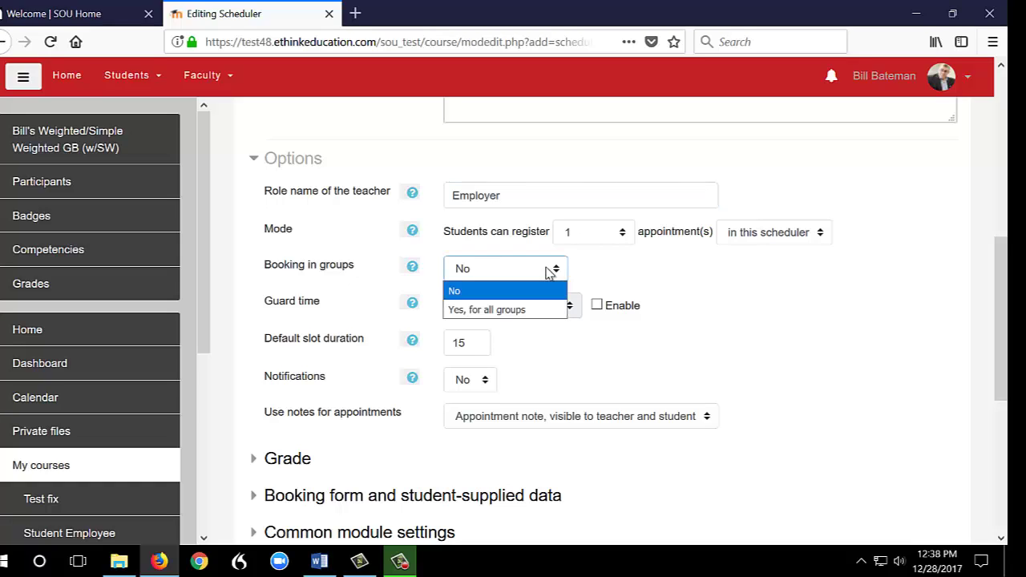
pyautogui.click(549, 273)
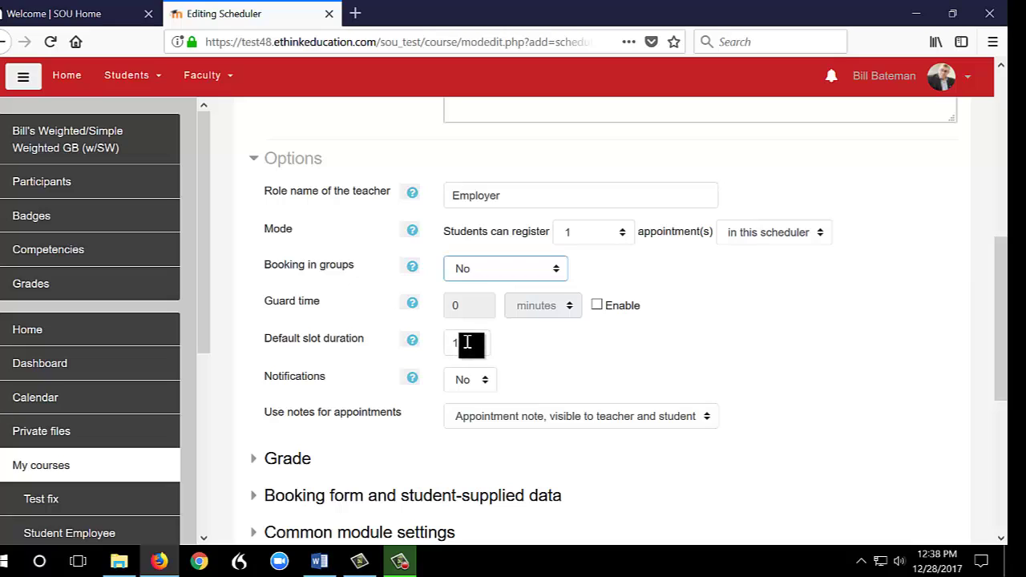
# - Set the scheduler's default slot duration to 45
pyautogui.moveTo(468, 343); pyautogui.dragTo(452, 343)
pyautogui.press('Left')
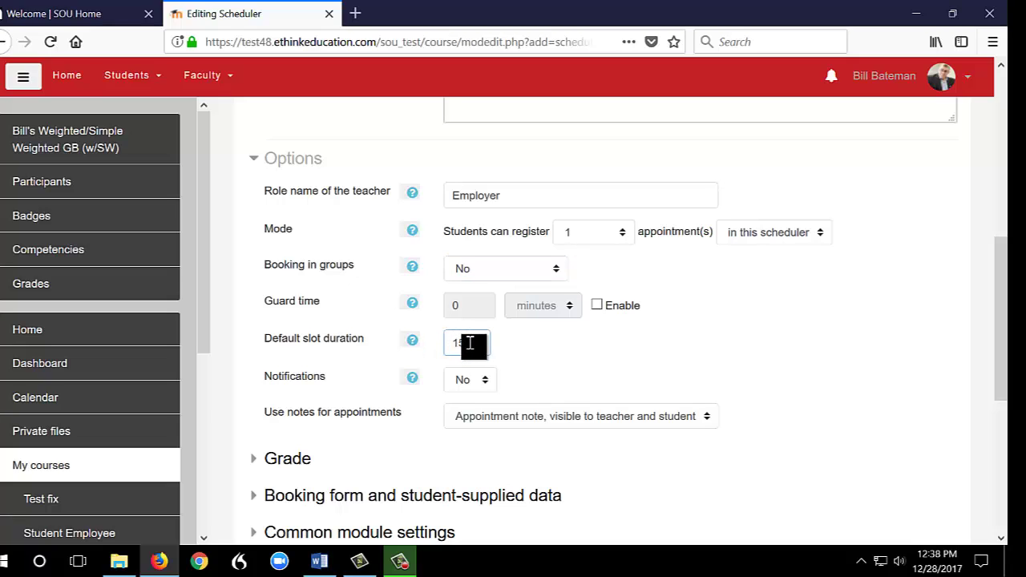
pyautogui.moveTo(472, 345); pyautogui.dragTo(429, 346)
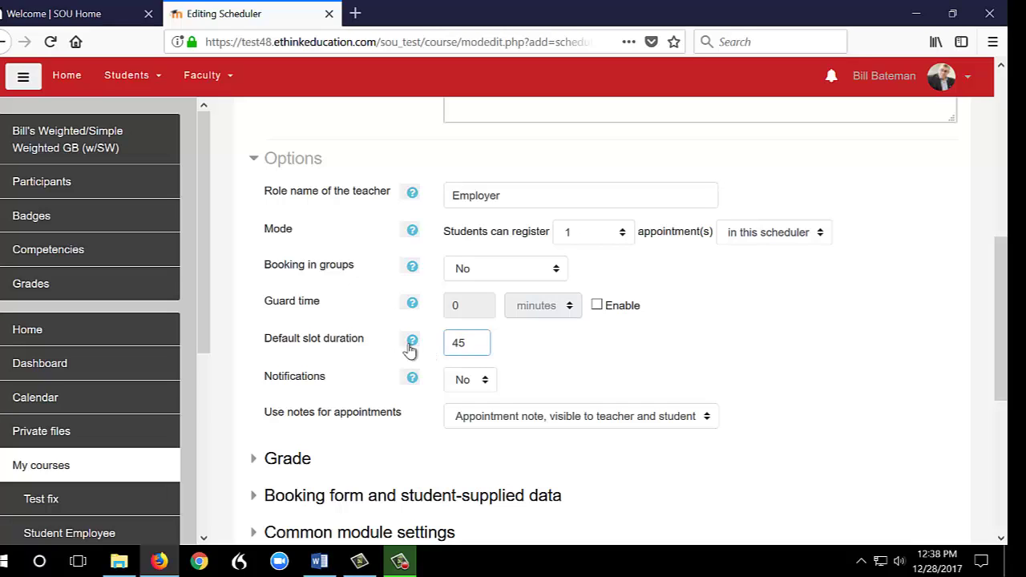
# - Check the notification and appointment-note choices, and examine the settings for the booking form and student-supplied data
pyautogui.click(472, 381)
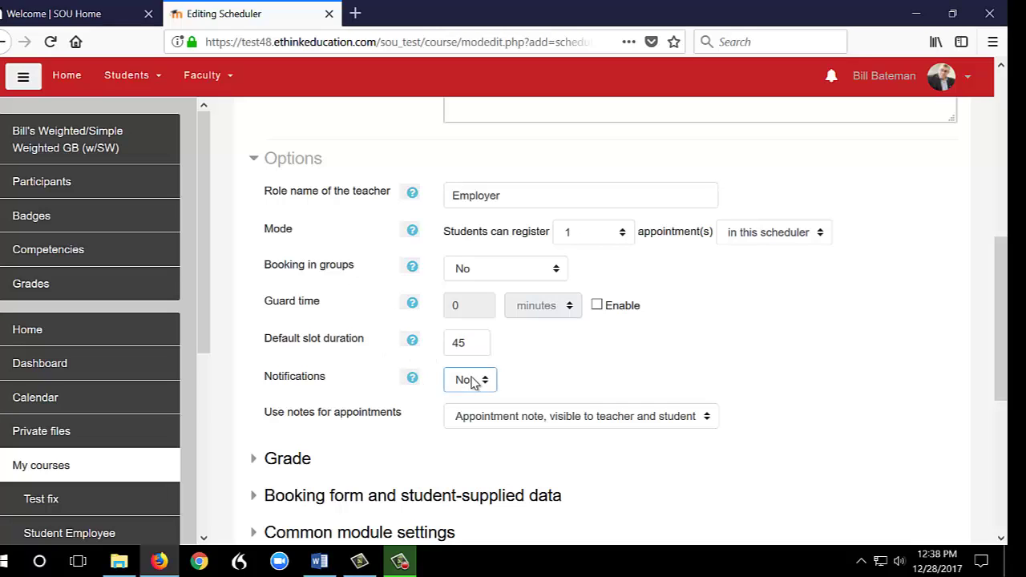
pyautogui.click(470, 382)
pyautogui.scroll(-2, 430, 429)
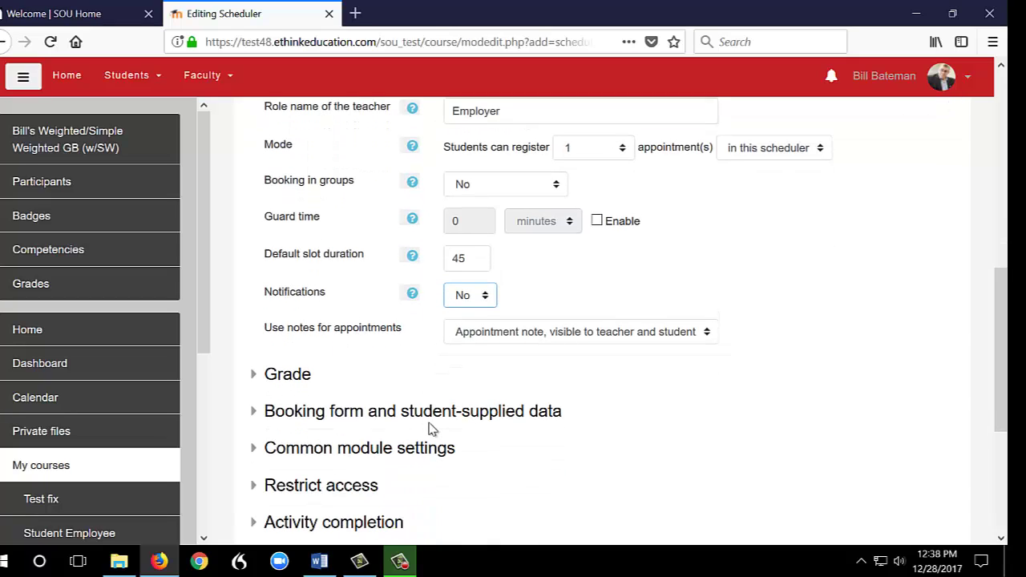
pyautogui.click(503, 331)
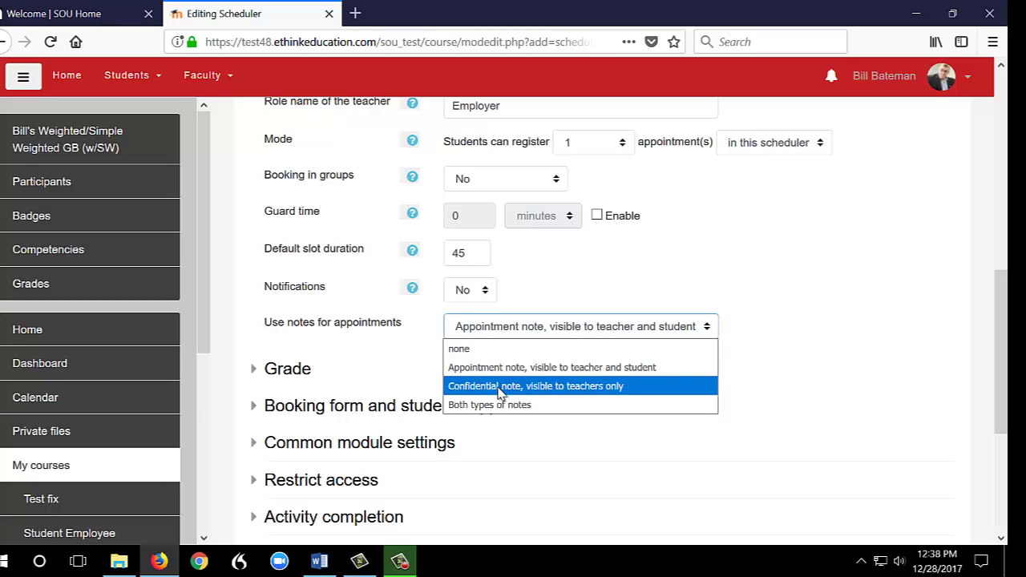
pyautogui.click(299, 375)
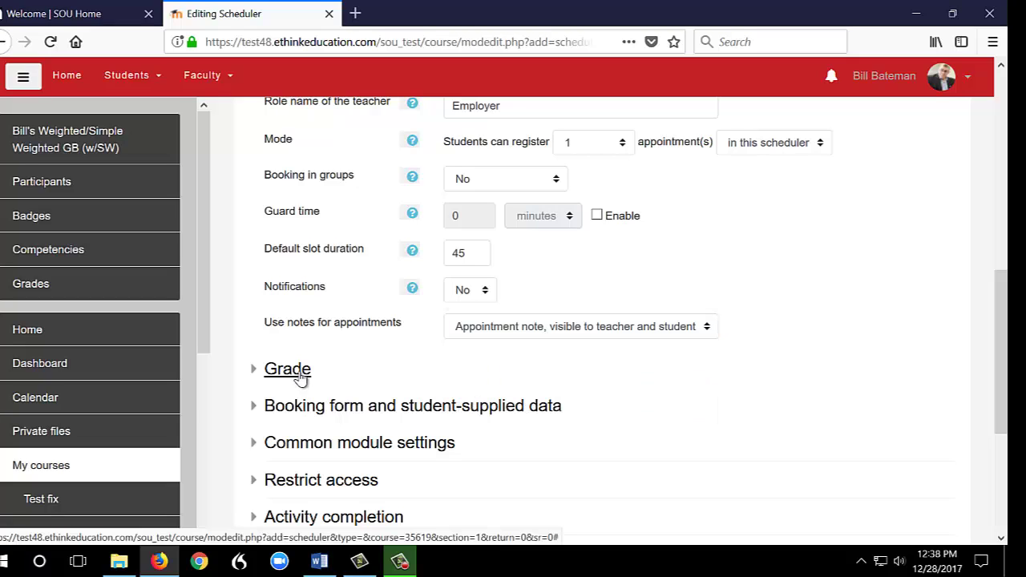
pyautogui.click(306, 407)
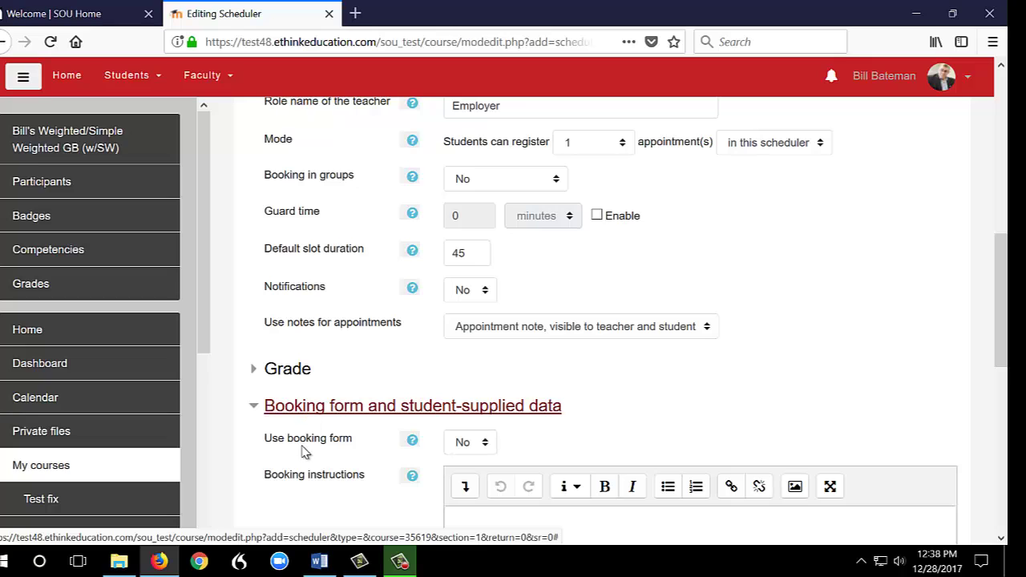
pyautogui.scroll(-4, 304, 453)
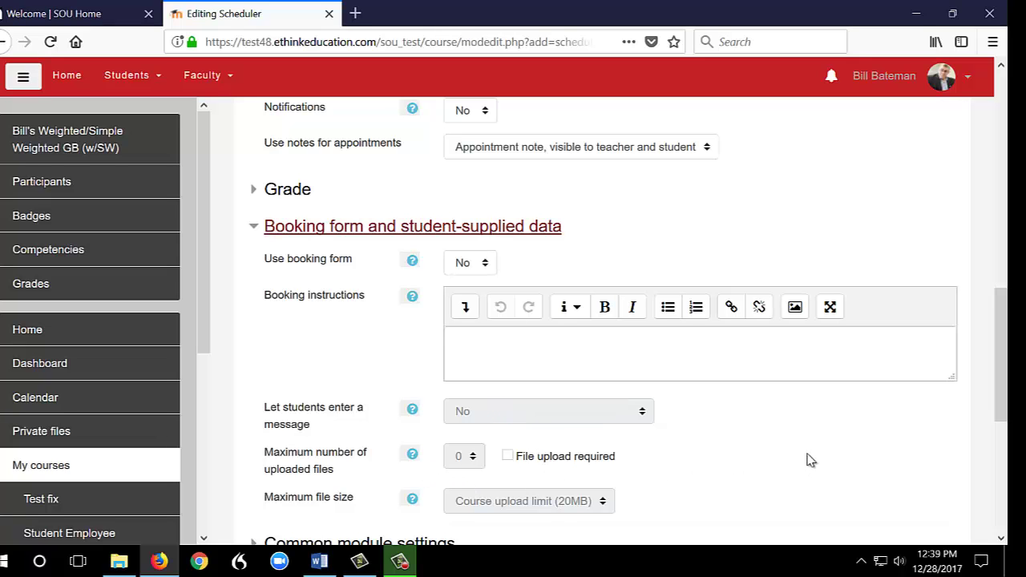
pyautogui.scroll(-5, 806, 458)
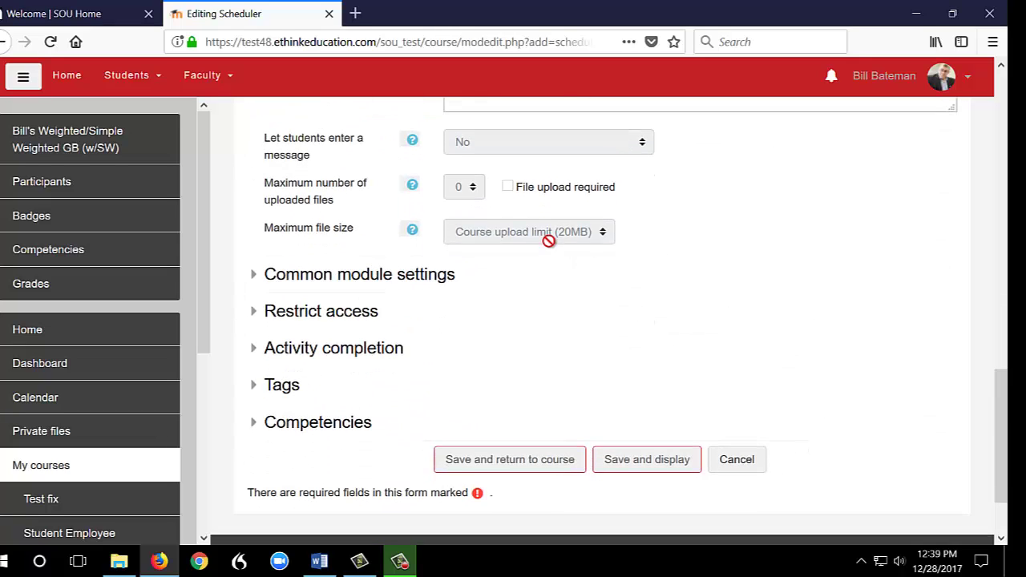
# - Show the scheduler as complete when conditions are met, require students to receive a grade, and save with a return to the course
pyautogui.click(351, 350)
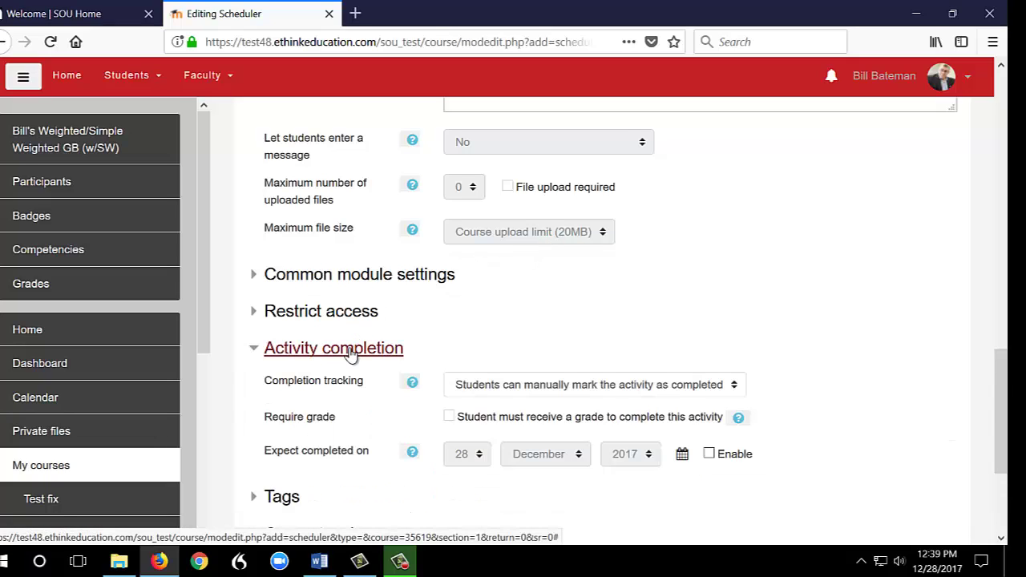
pyautogui.click(473, 385)
pyautogui.click(507, 443)
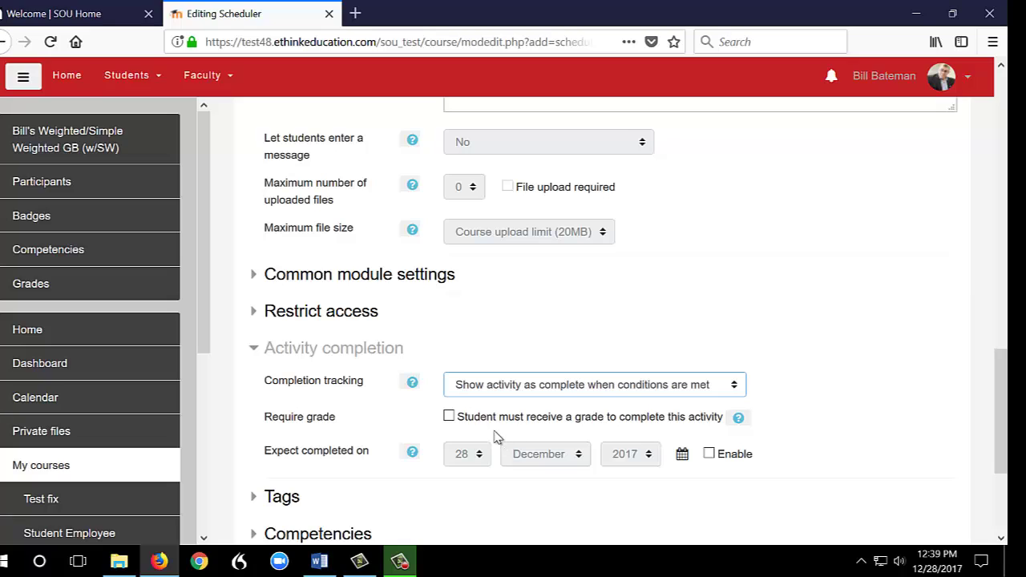
pyautogui.click(449, 417)
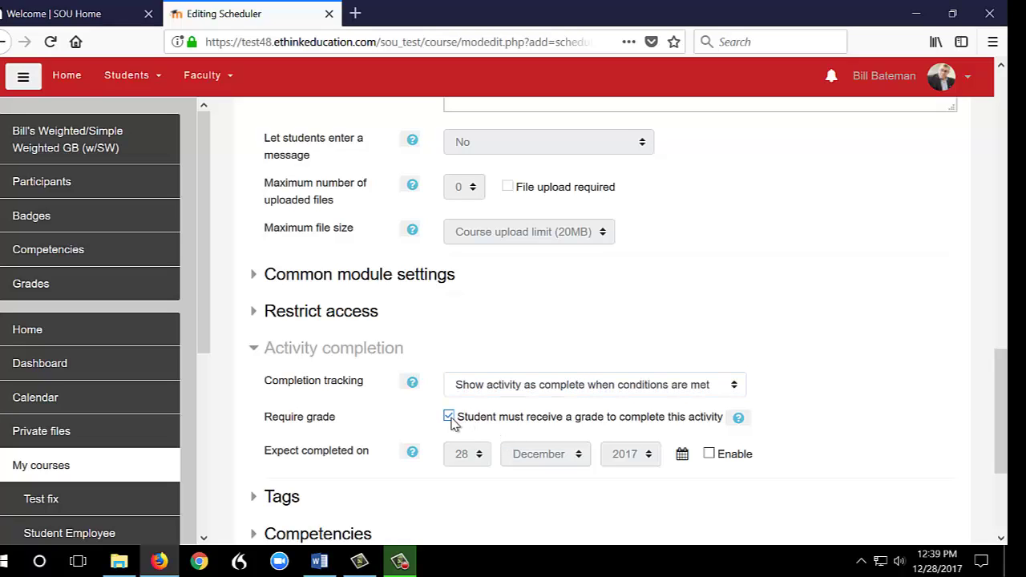
pyautogui.scroll(-4, 427, 481)
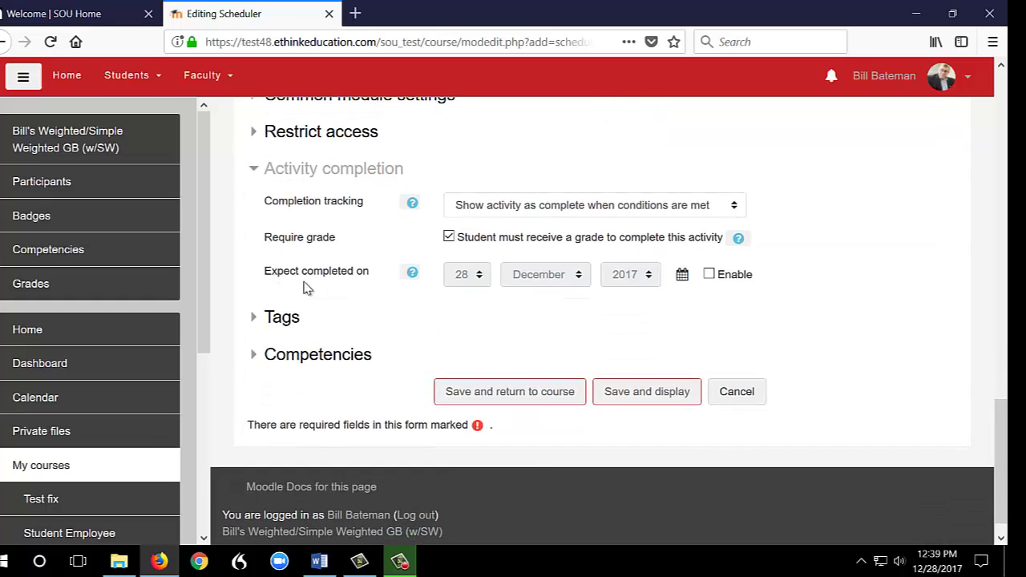
pyautogui.click(505, 400)
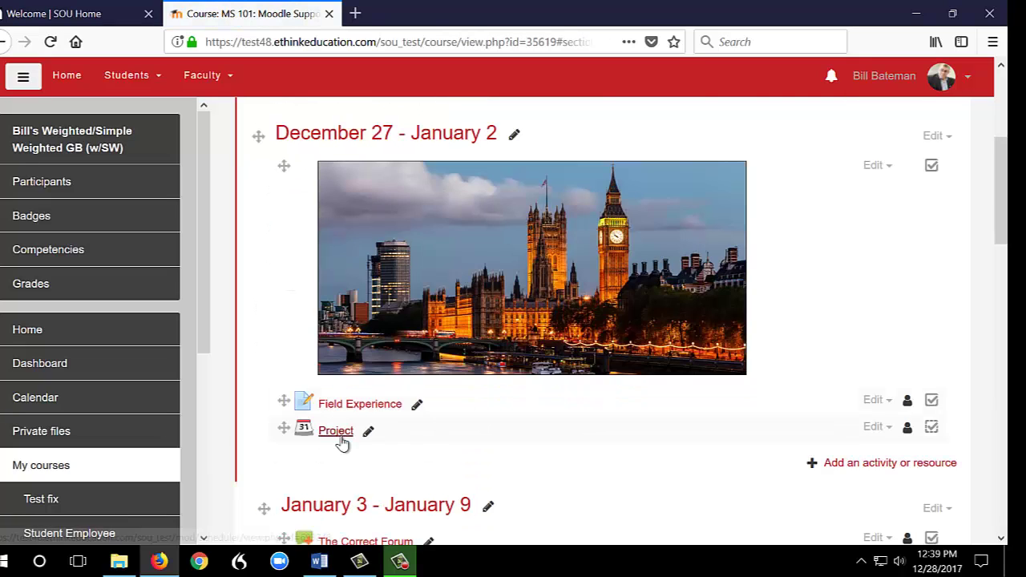
# - Open the Project scheduler and review its list of students who need an appointment
pyautogui.click(335, 431)
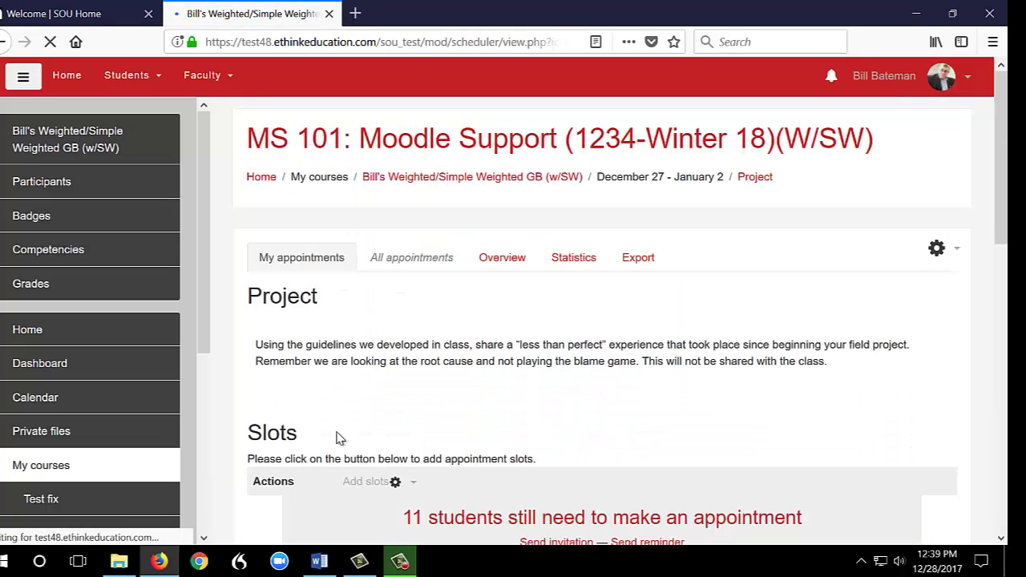
pyautogui.scroll(-2, 384, 415)
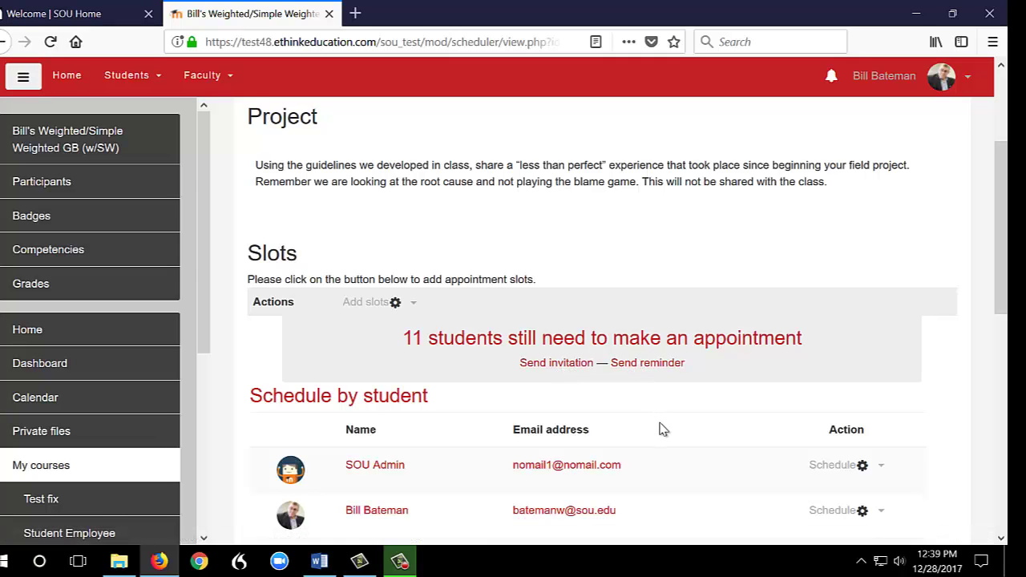
pyautogui.scroll(-5, 662, 426)
pyautogui.scroll(-2, 662, 429)
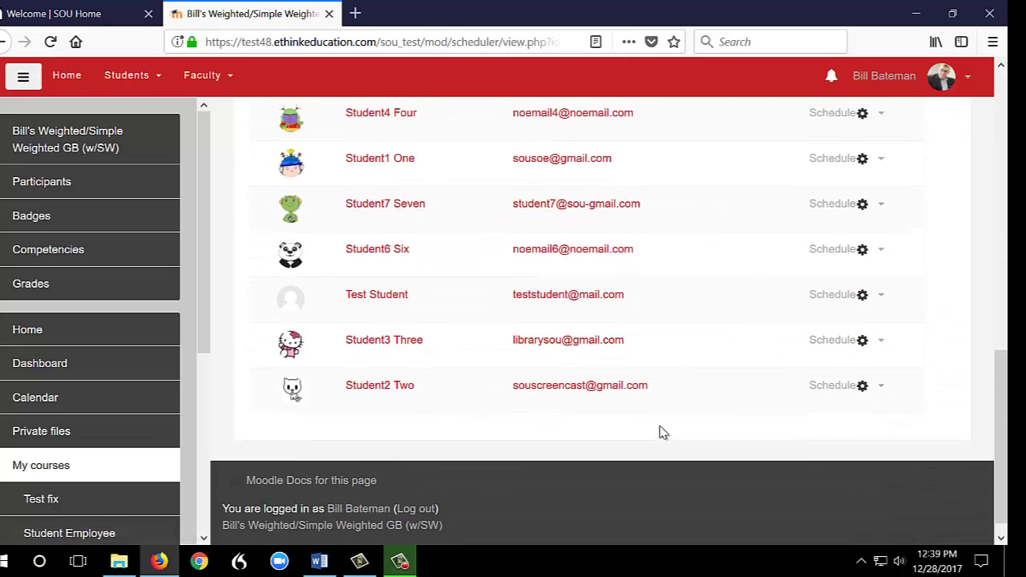
pyautogui.scroll(5, 662, 431)
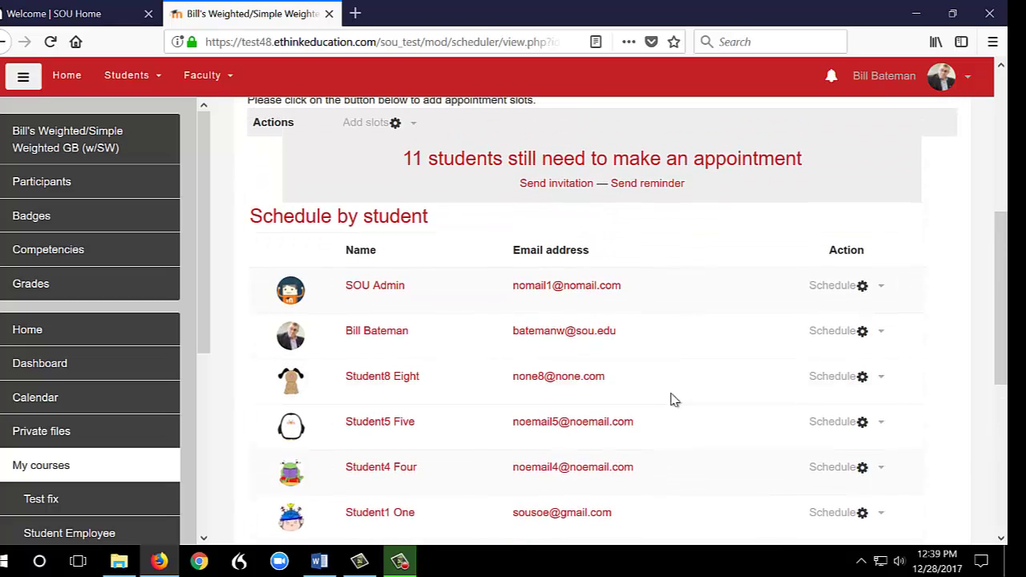
# - Schedule a new appointment slot for the first listed student, SOU Admin, with the start time set to 15:00, and save it
pyautogui.click(832, 288)
pyautogui.click(801, 319)
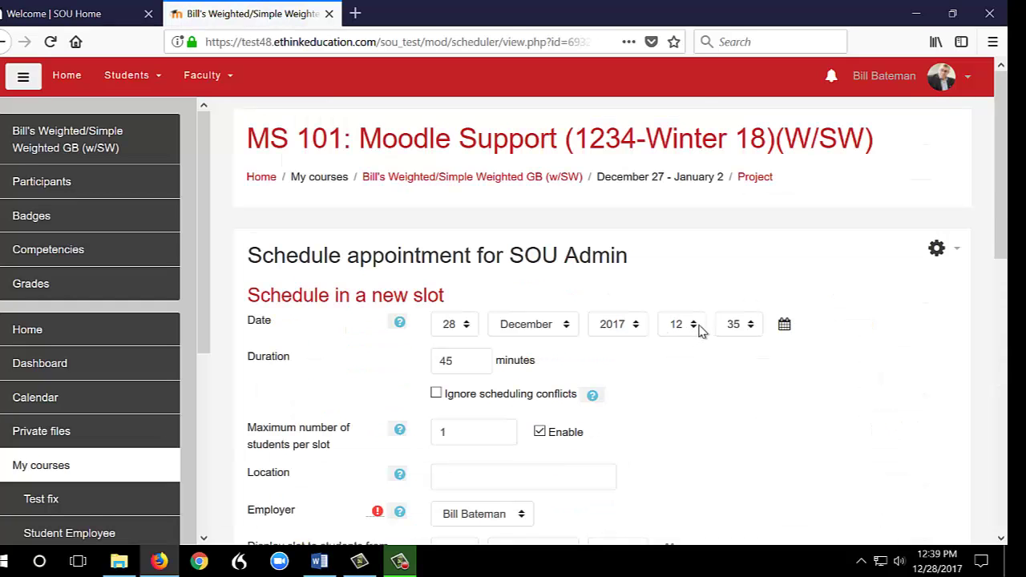
pyautogui.click(693, 324)
pyautogui.click(690, 302)
pyautogui.click(737, 323)
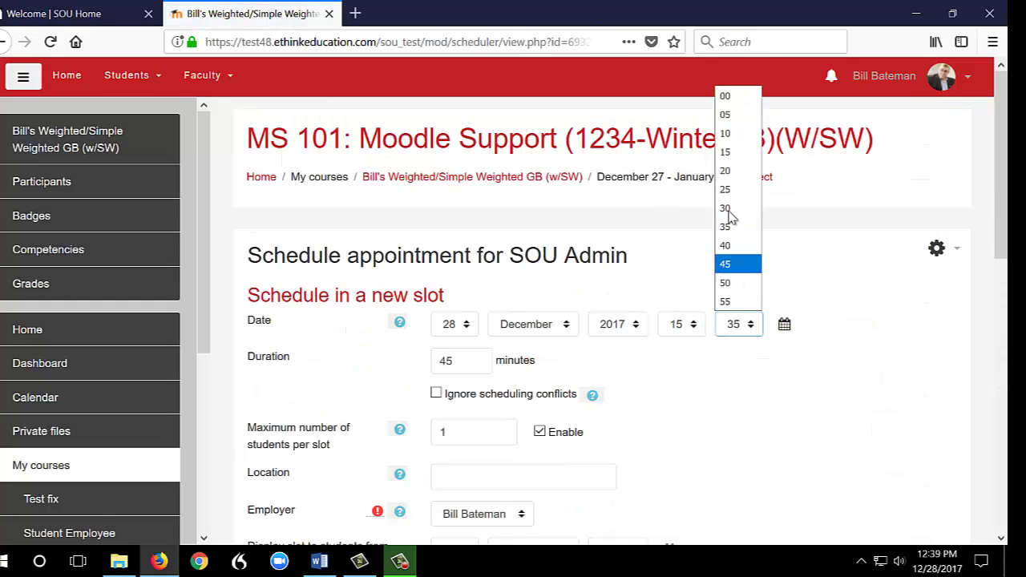
pyautogui.click(728, 97)
pyautogui.scroll(-5, 700, 213)
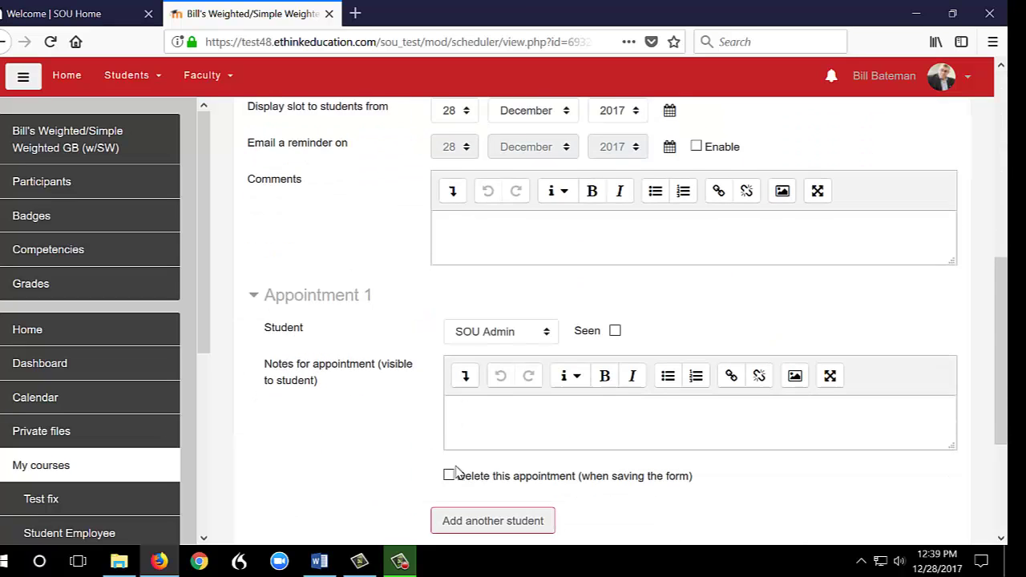
pyautogui.scroll(-3, 473, 501)
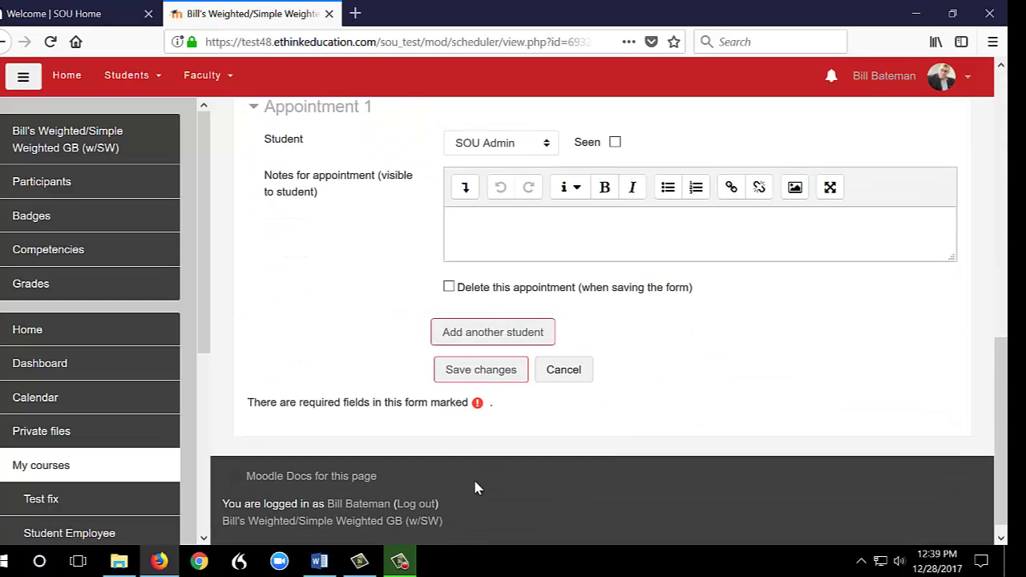
pyautogui.click(481, 373)
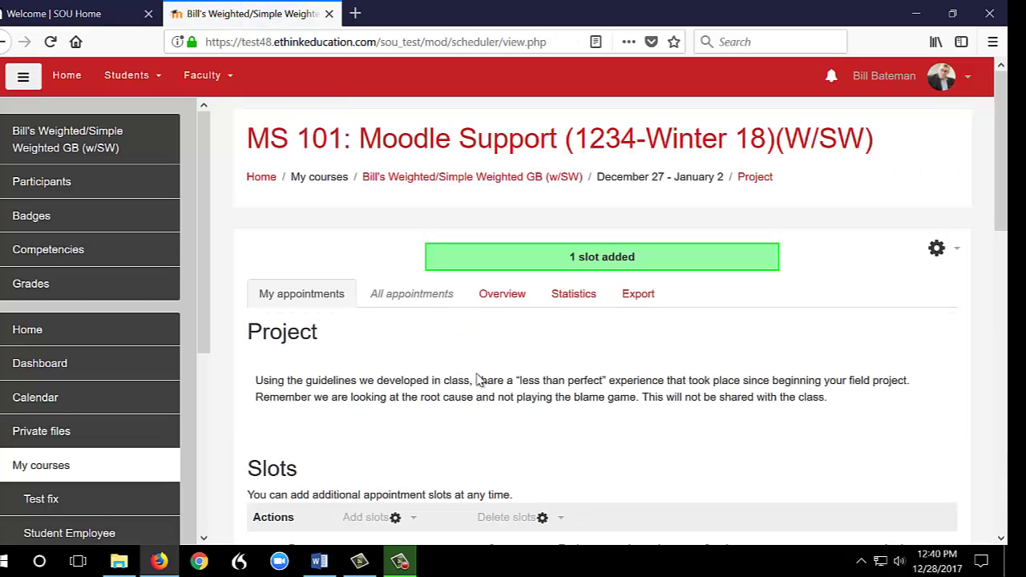
# - Return to the course, open the settings of the Chapter 4 assignment in January 10 - January 16, and examine its due date and grading reminder
pyautogui.click(453, 185)
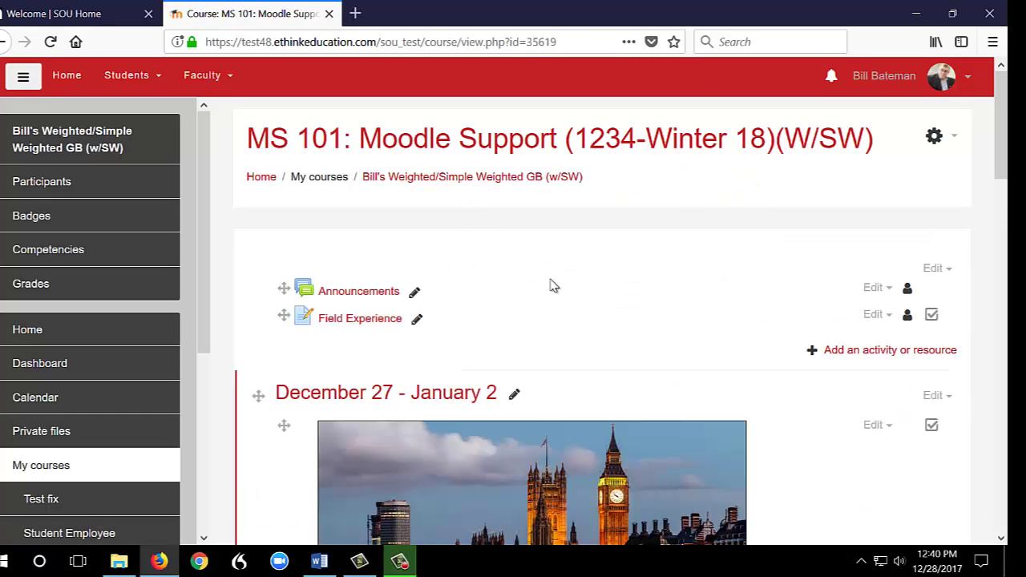
pyautogui.scroll(-1, 585, 290)
pyautogui.scroll(-5, 585, 290)
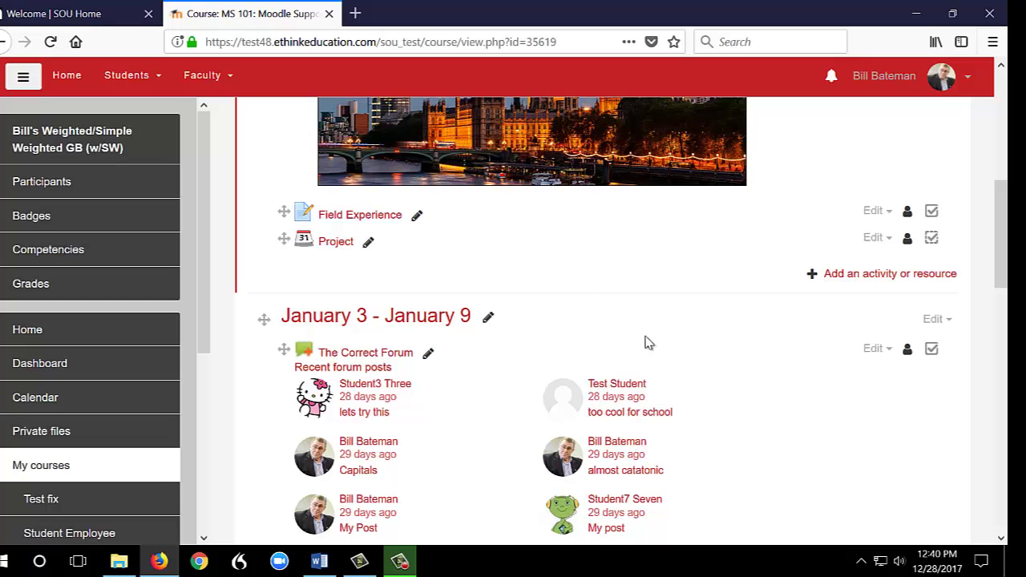
pyautogui.scroll(-2, 648, 343)
pyautogui.scroll(-3, 647, 351)
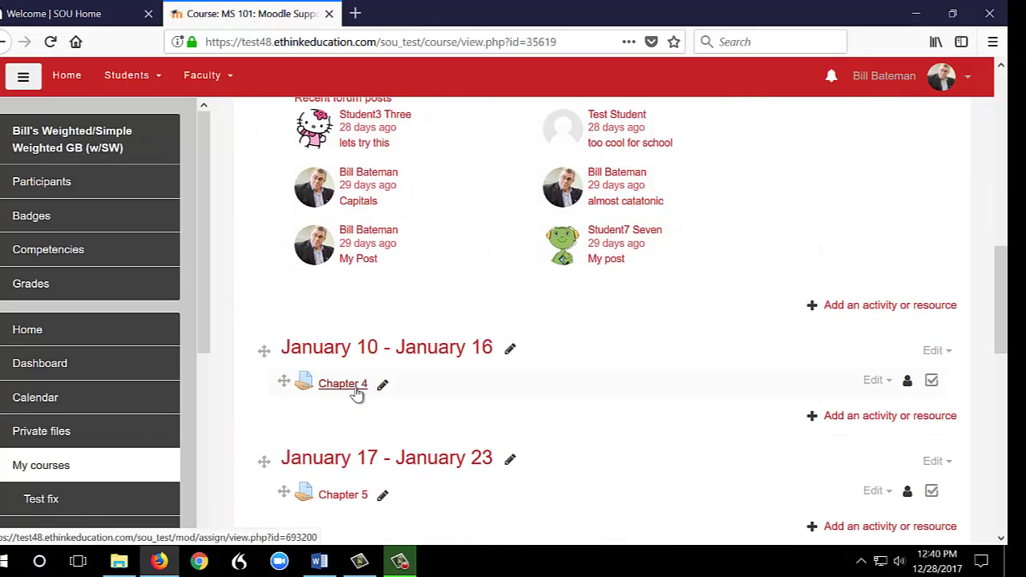
pyautogui.click(878, 380)
pyautogui.click(850, 403)
pyautogui.scroll(-5, 639, 390)
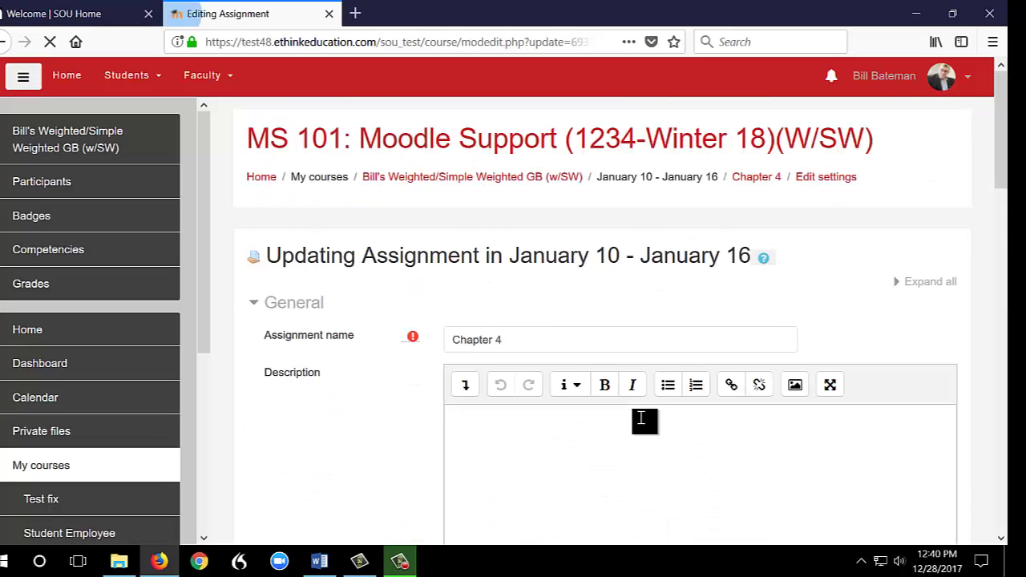
pyautogui.scroll(-4, 638, 417)
pyautogui.scroll(-7, 639, 417)
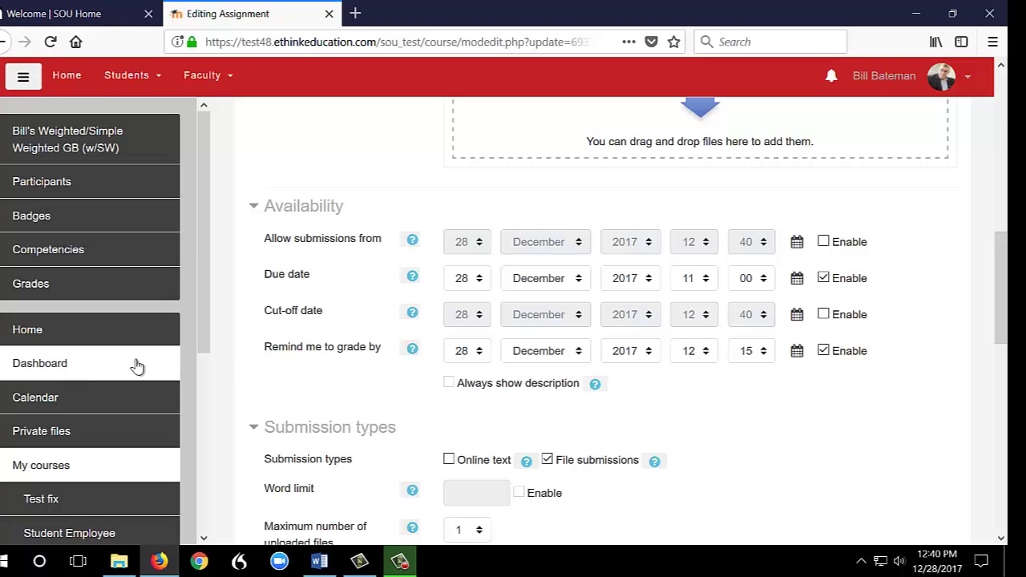
# - Open the dashboard and review the course overview's timeline and the completion progress of the courses in progress
pyautogui.click(68, 370)
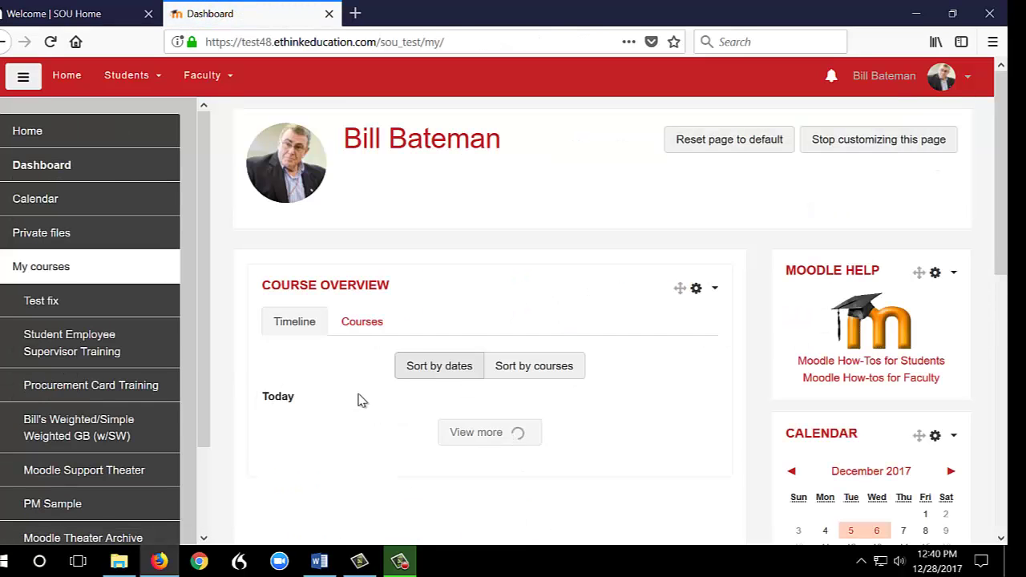
pyautogui.scroll(-2, 355, 398)
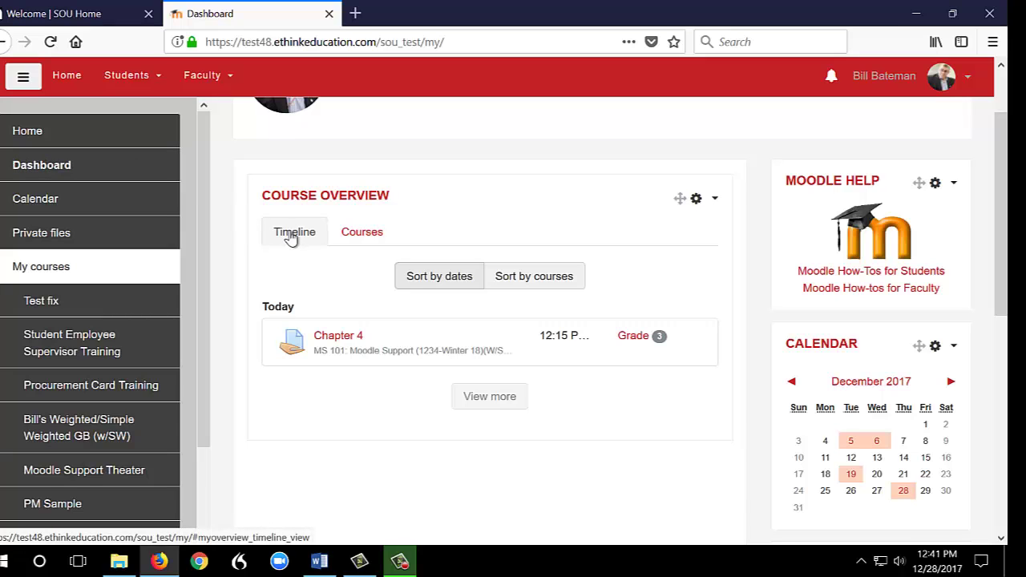
pyautogui.click(355, 238)
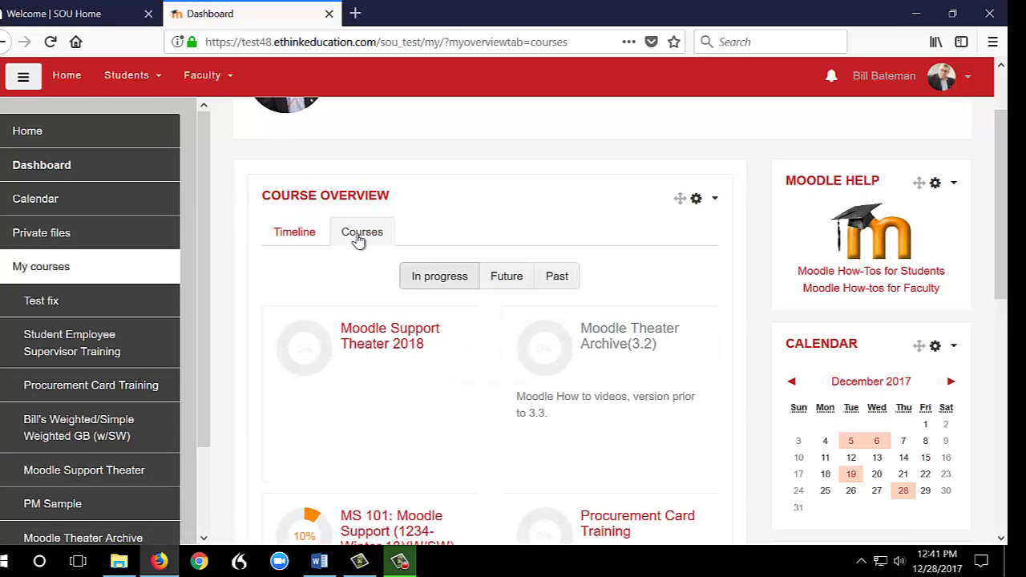
pyautogui.scroll(-1, 352, 284)
pyautogui.scroll(-2, 353, 298)
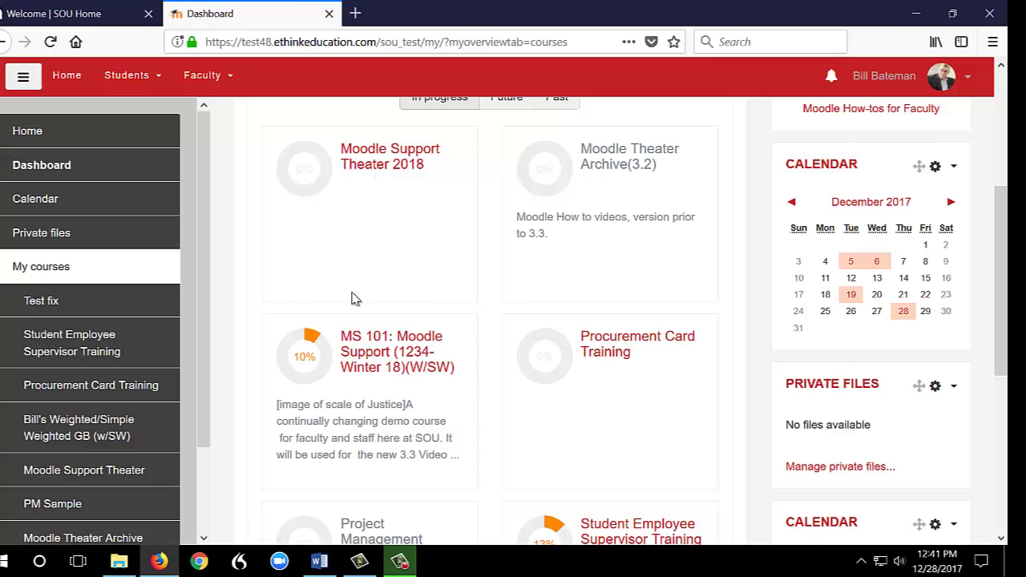
pyautogui.click(357, 332)
# - Go to the site home page and locate the faculty books Basics Guide to 3.3 and Cool New Features in 3.3
pyautogui.click(81, 332)
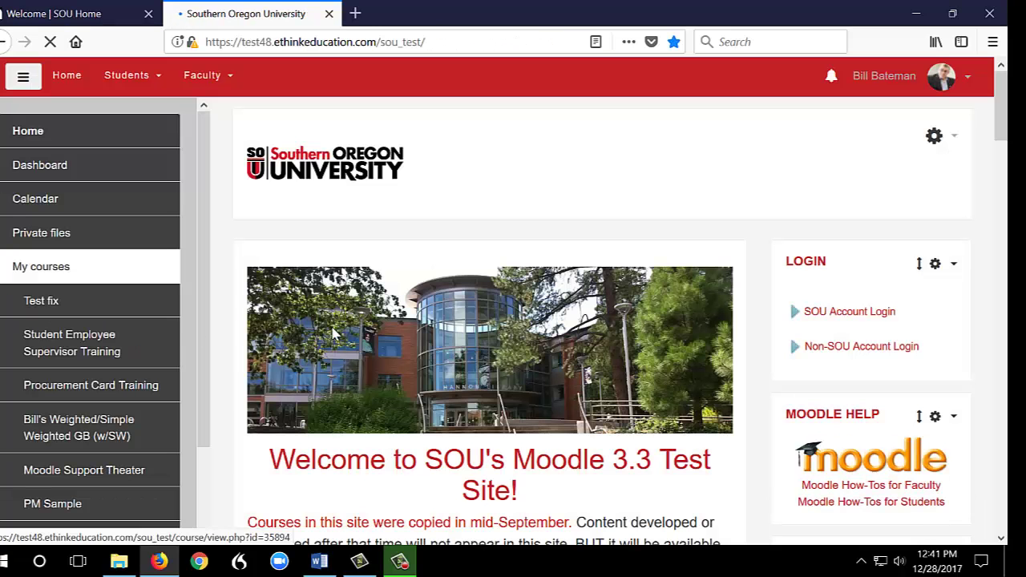
pyautogui.scroll(-3, 390, 331)
pyautogui.scroll(-2, 391, 334)
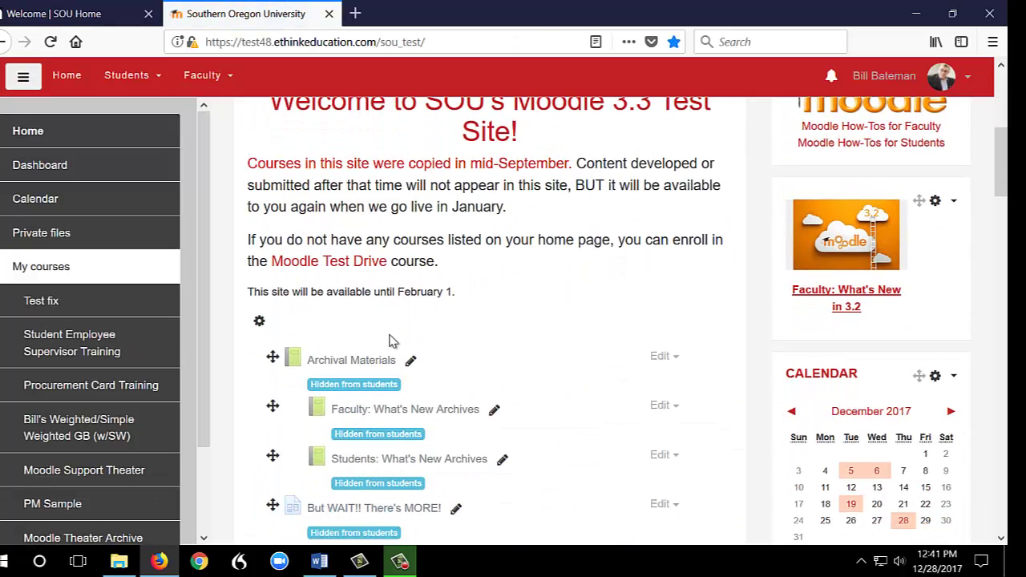
pyautogui.scroll(-5, 392, 340)
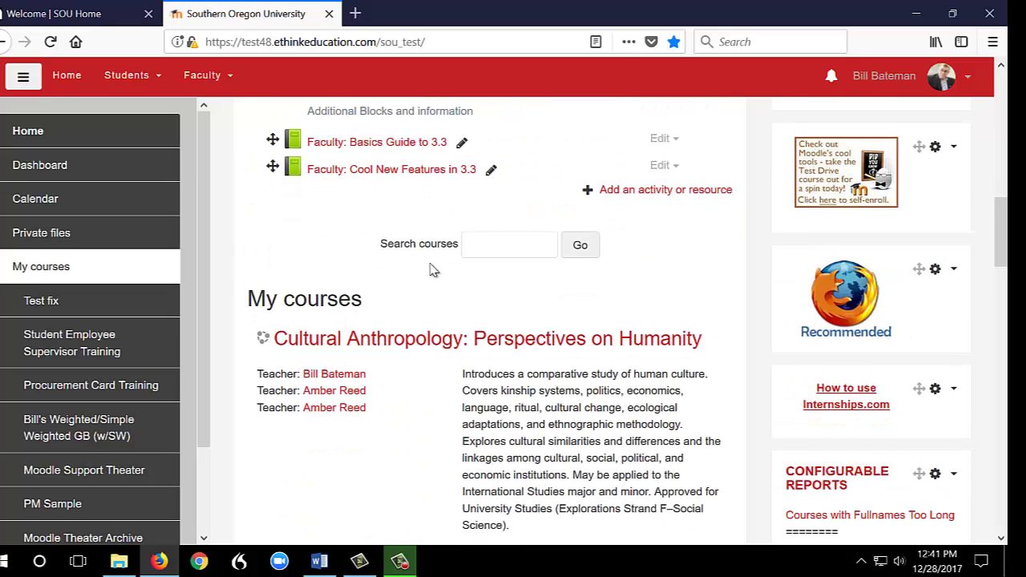
pyautogui.scroll(1, 416, 244)
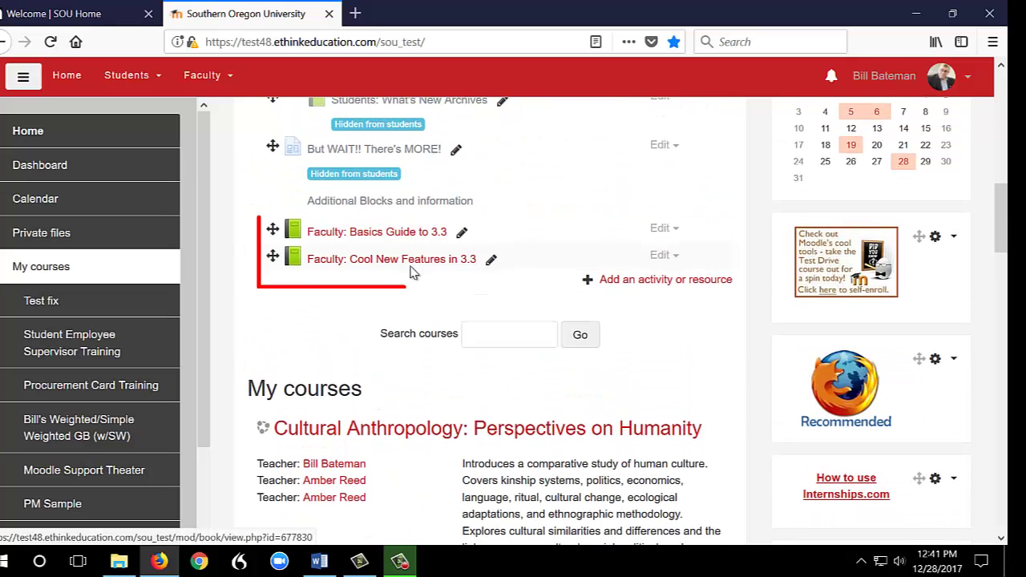